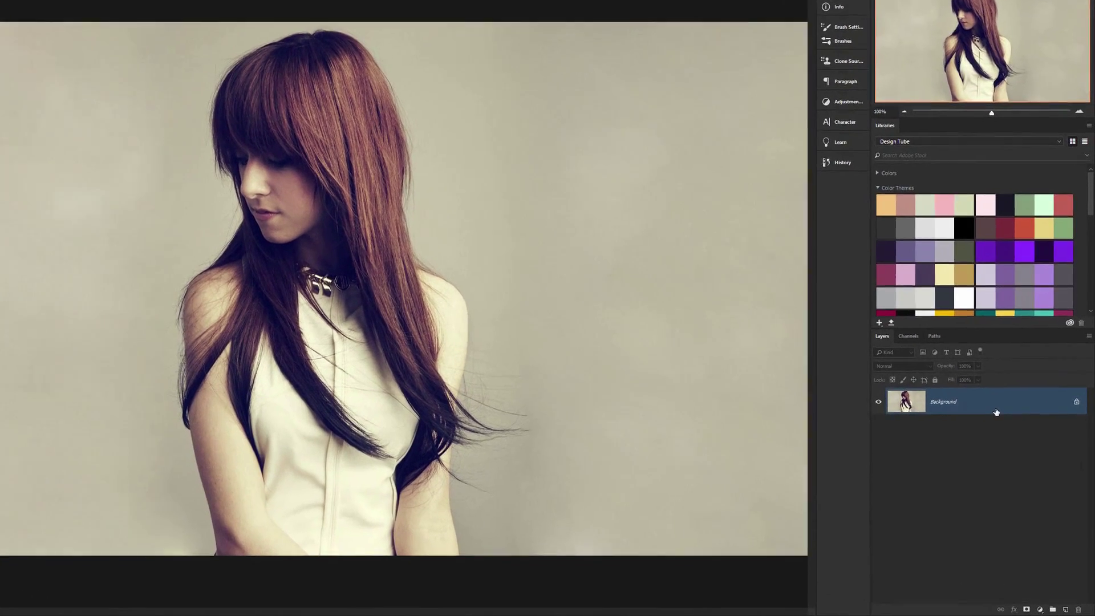
Convert the Background portrait layer for smart filters, making it smart object Layer 0.
right_click(1007, 432)
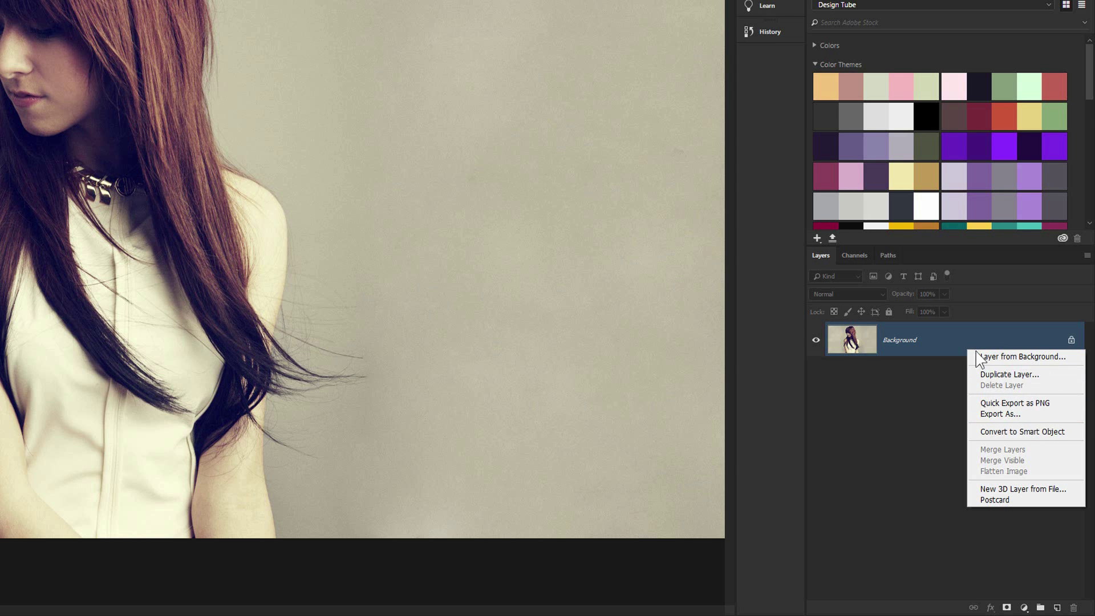
left_click(1087, 255)
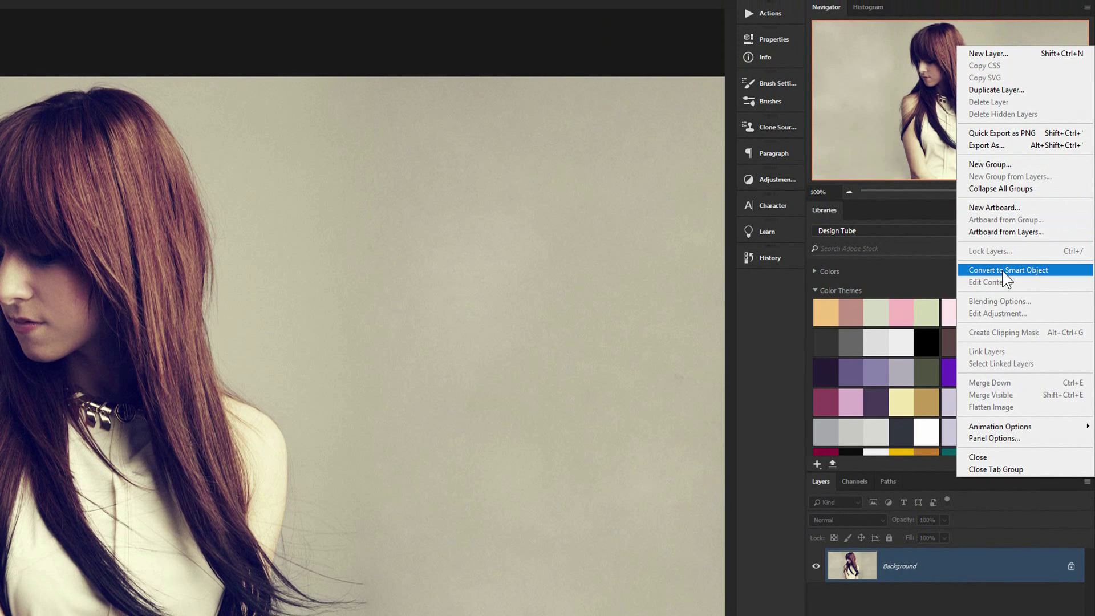
left_click(1008, 270)
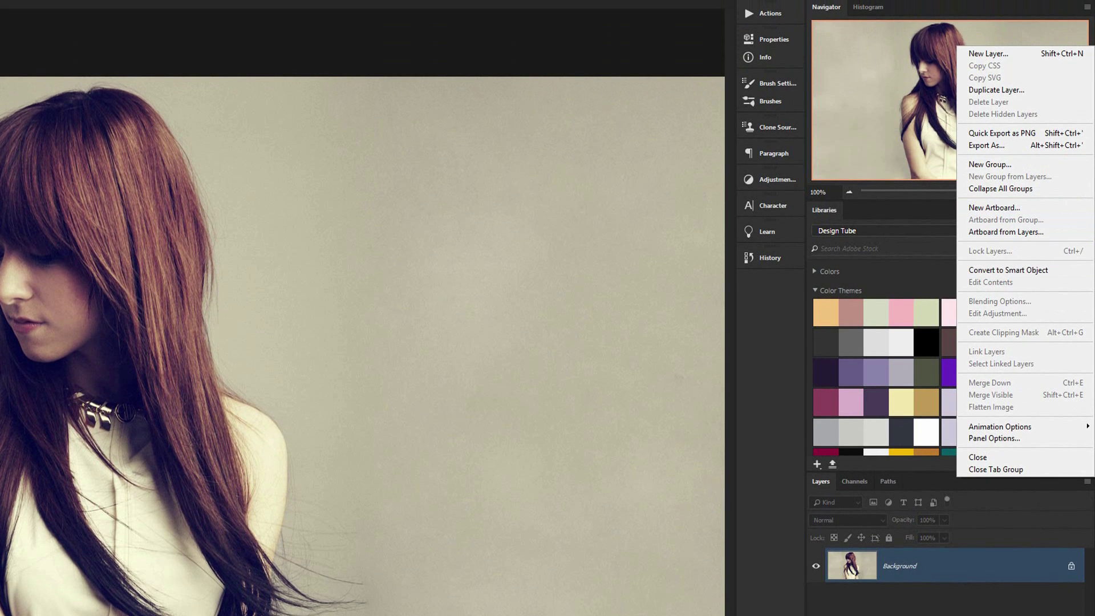
left_click(971, 576)
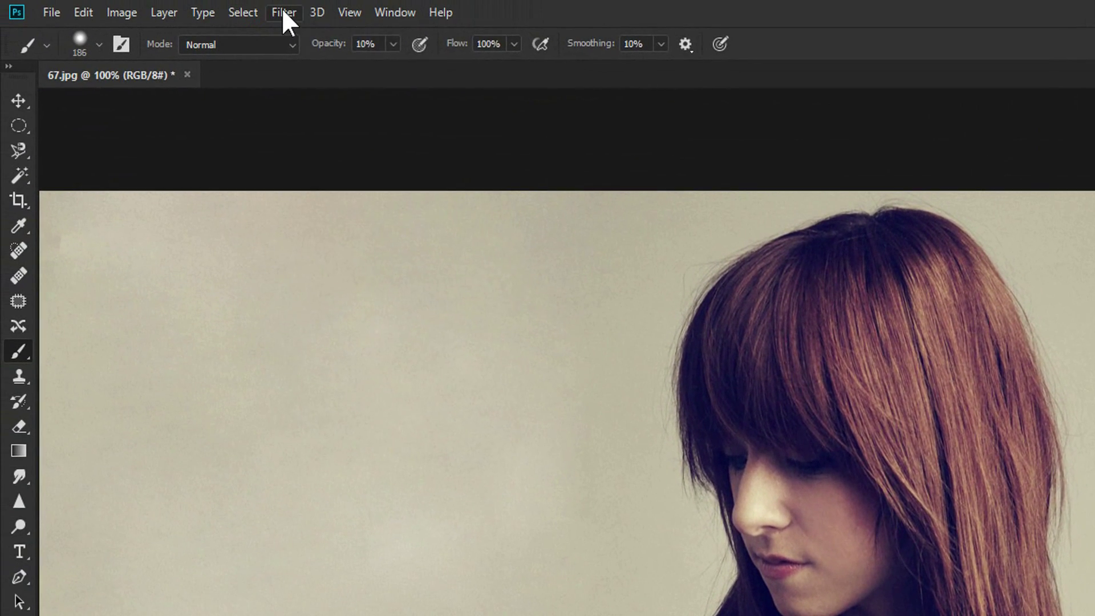
left_click(285, 13)
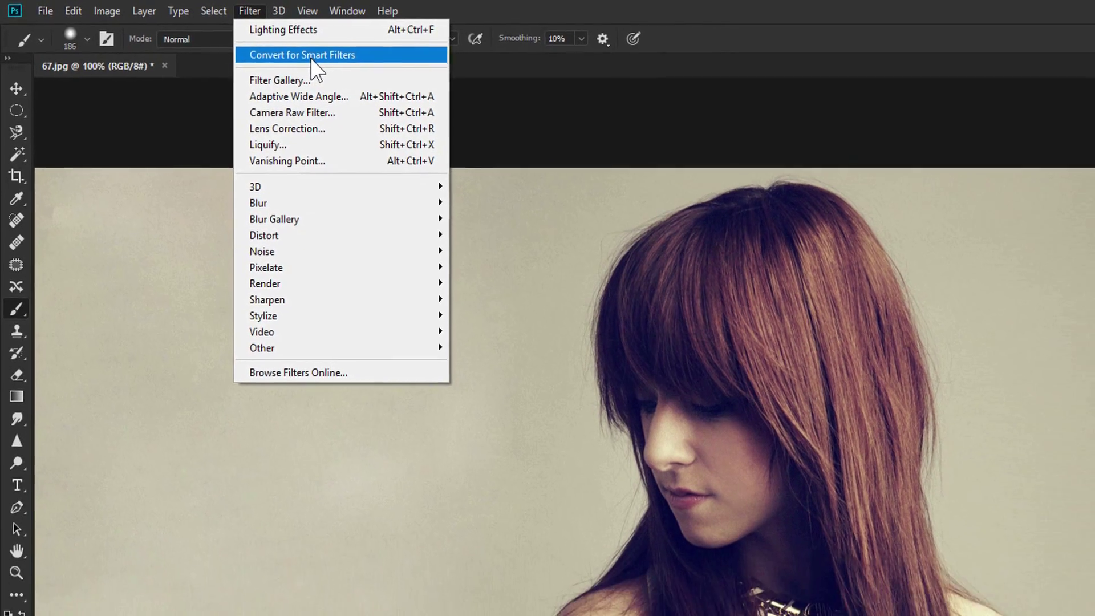
left_click(354, 63)
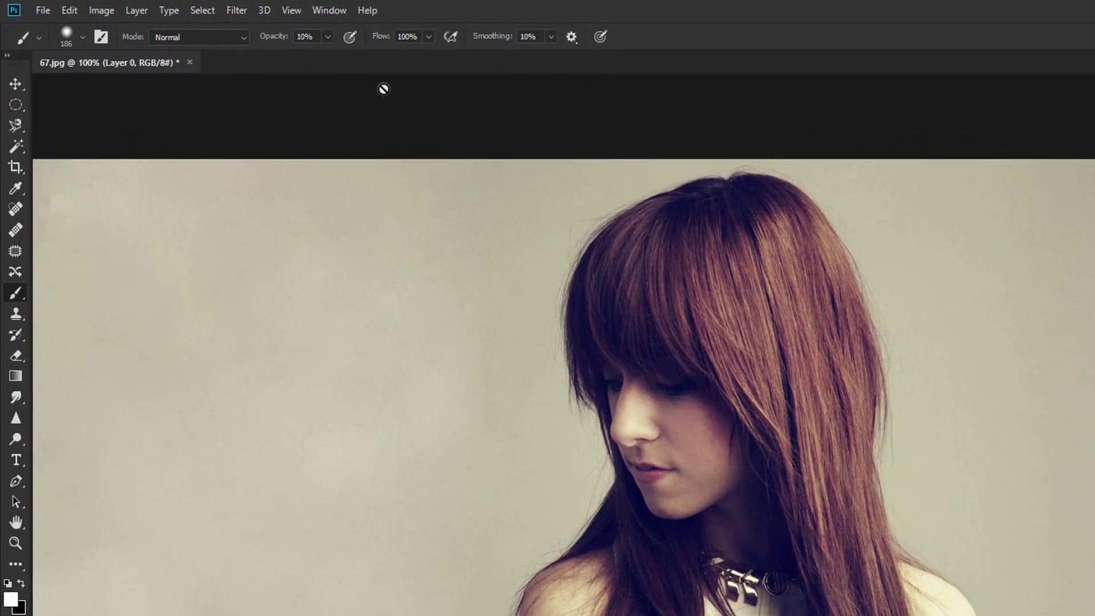
left_click(275, 19)
mouse_move(285, 225)
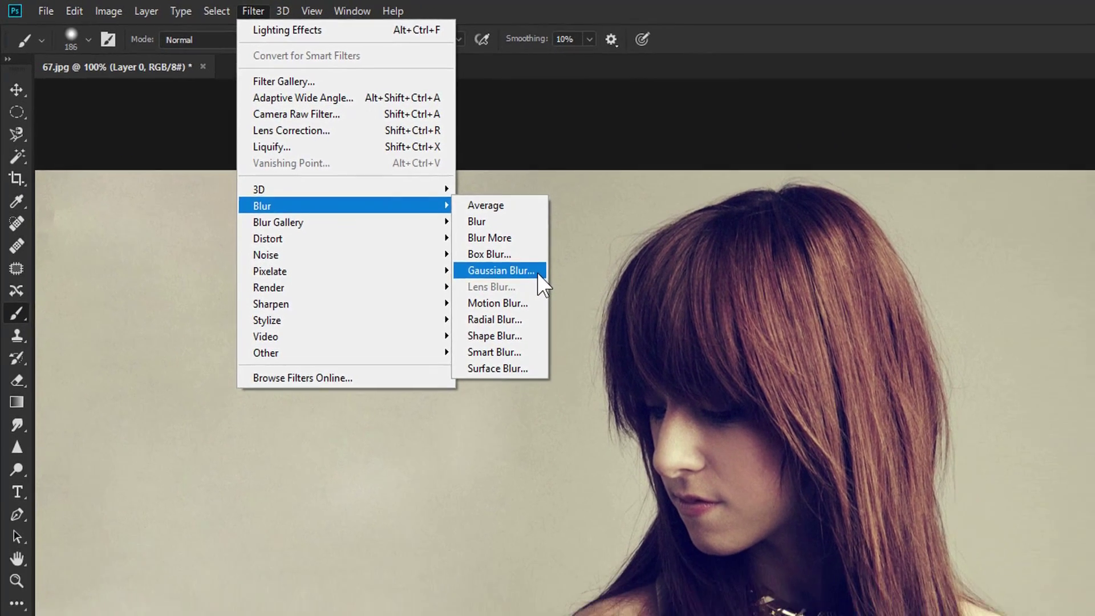
Apply a Gaussian Blur with a slightly raised radius, previewing the portrait at 50%.
left_click(588, 296)
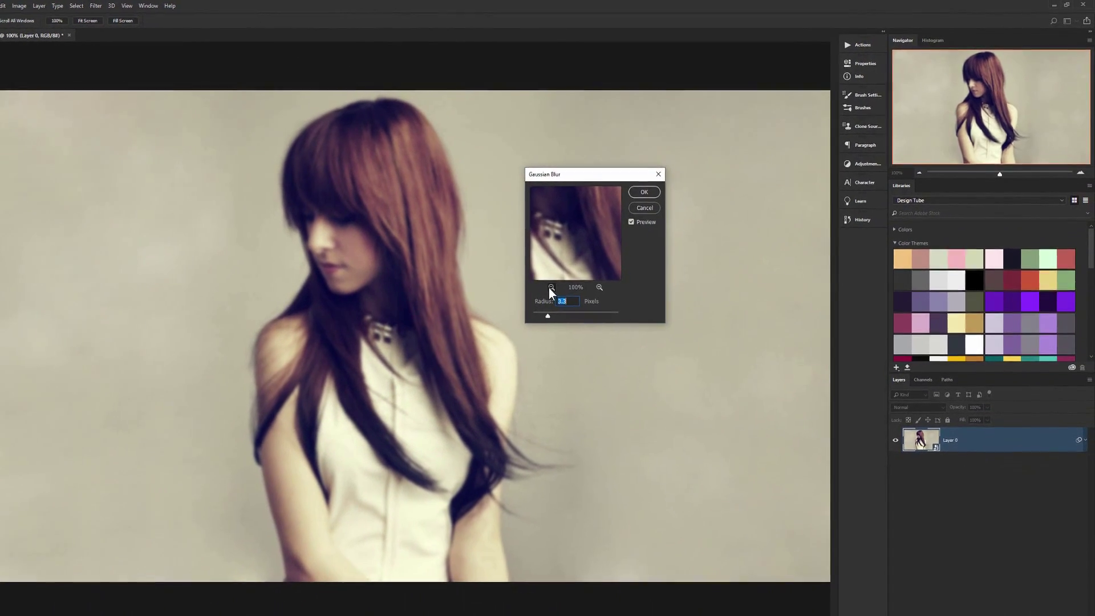
left_click(551, 287)
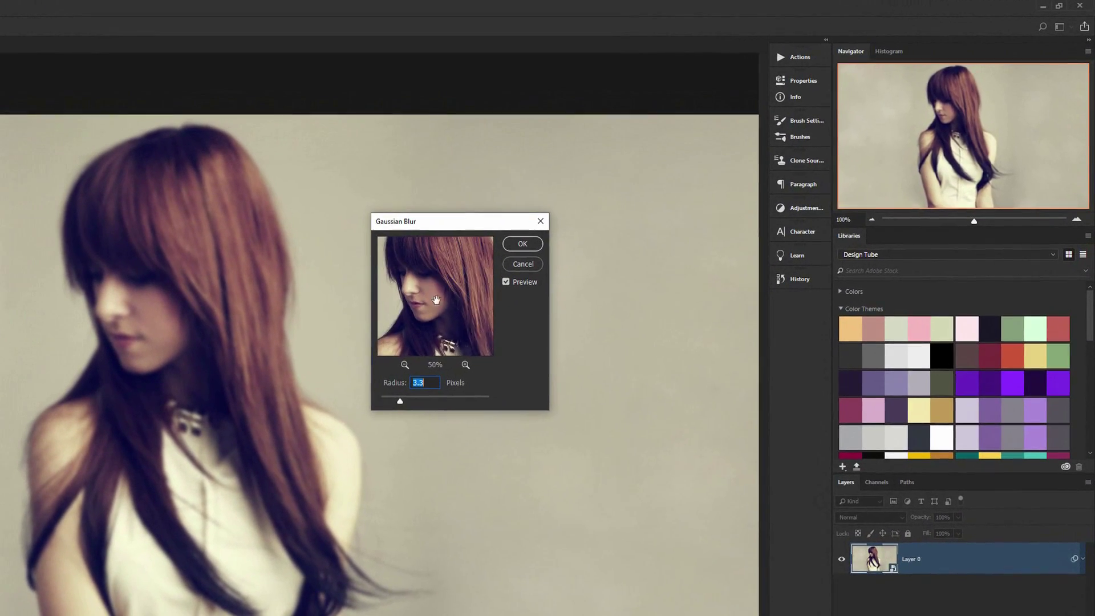
left_click_drag(436, 300, 436, 333)
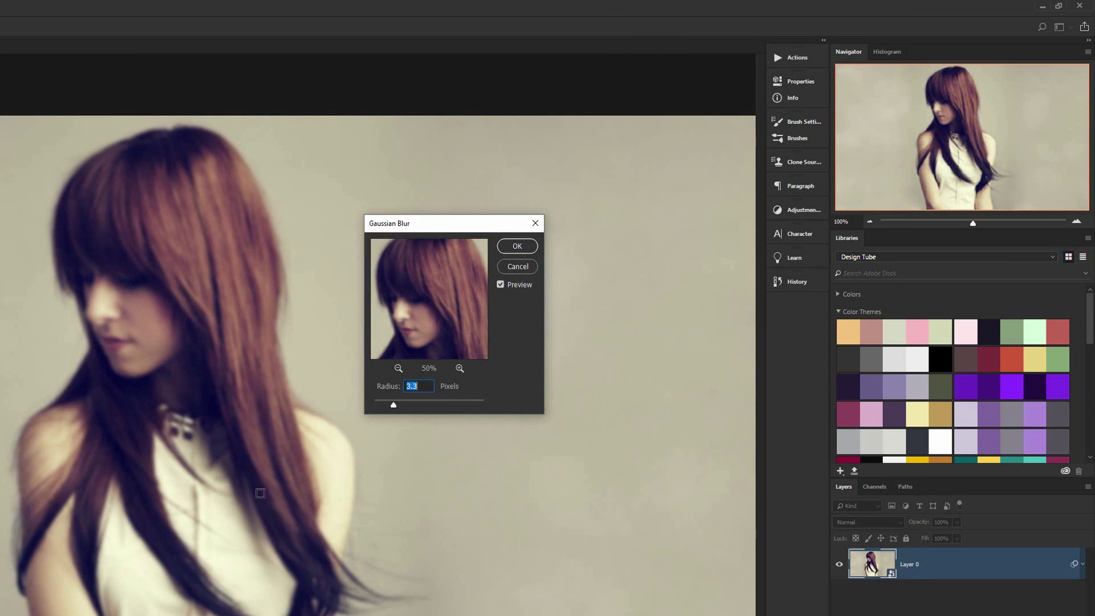
left_click_drag(405, 404, 393, 405)
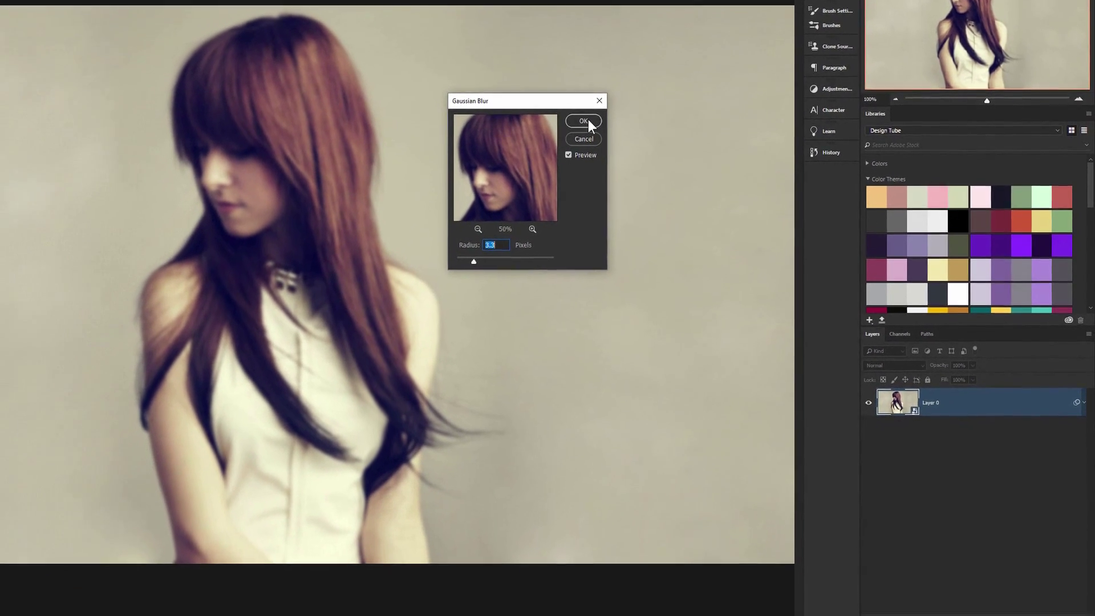
left_click(528, 227)
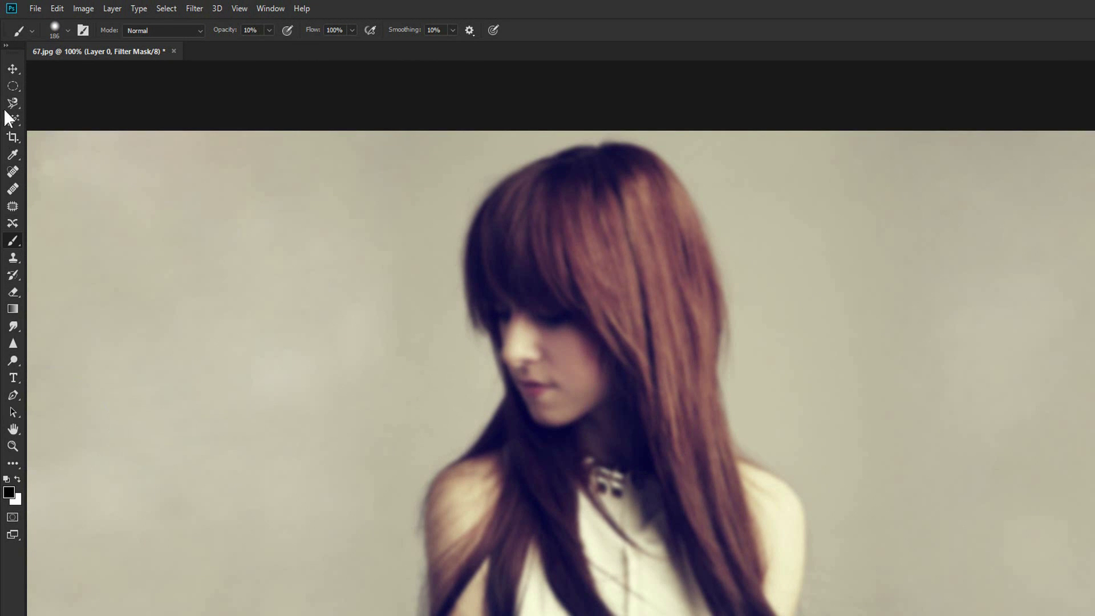
Switch to the marquee selection tool.
left_click(12, 85)
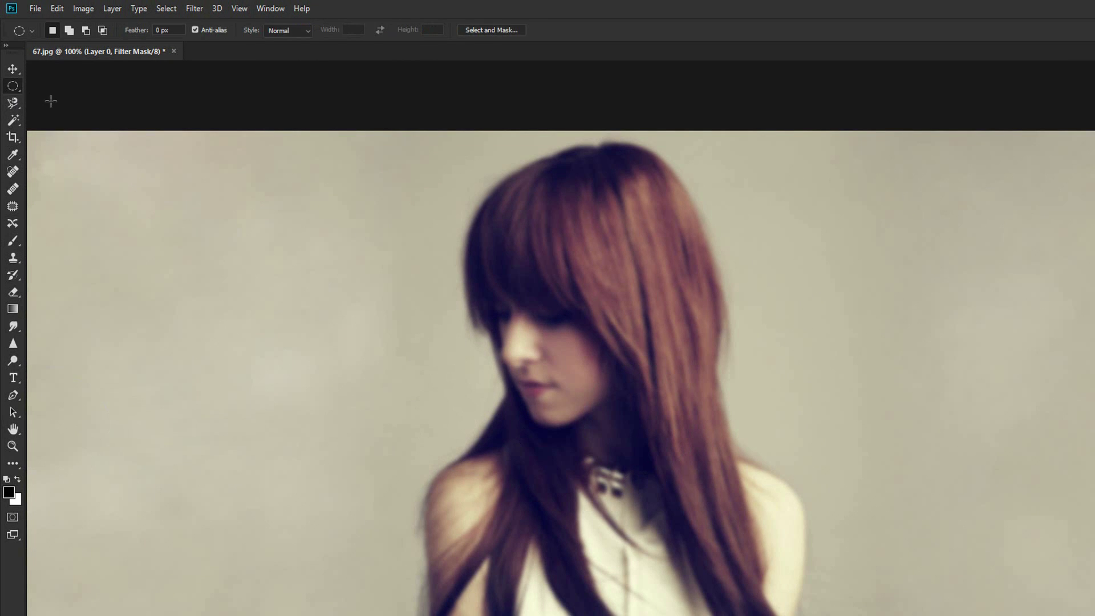
Keep the elliptical marquee, then switch to the soft Brush sized about 246 px.
right_click(12, 84)
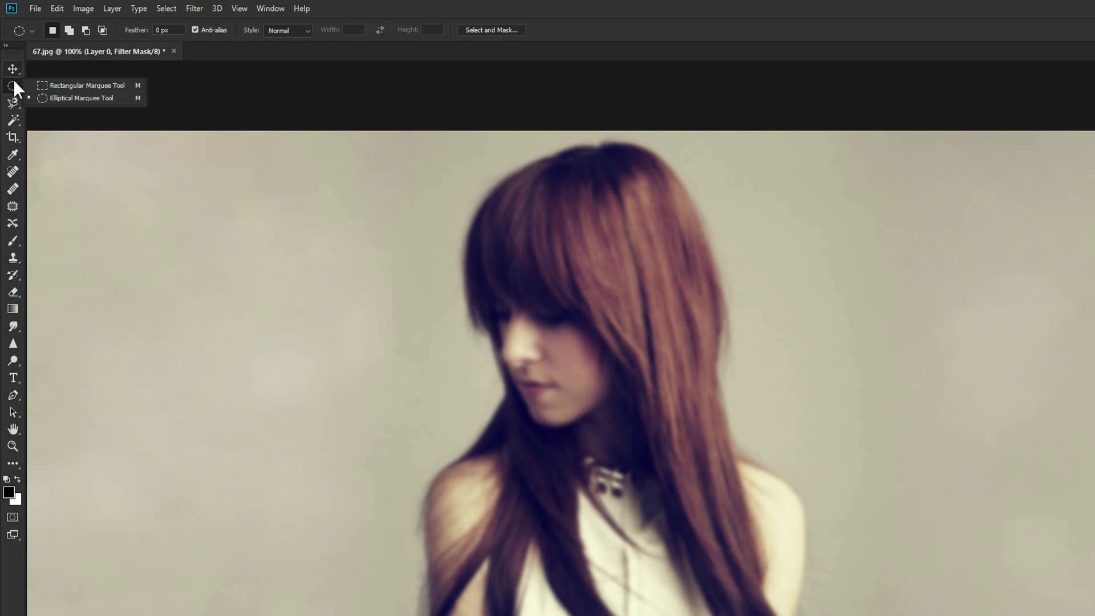
left_click(13, 83)
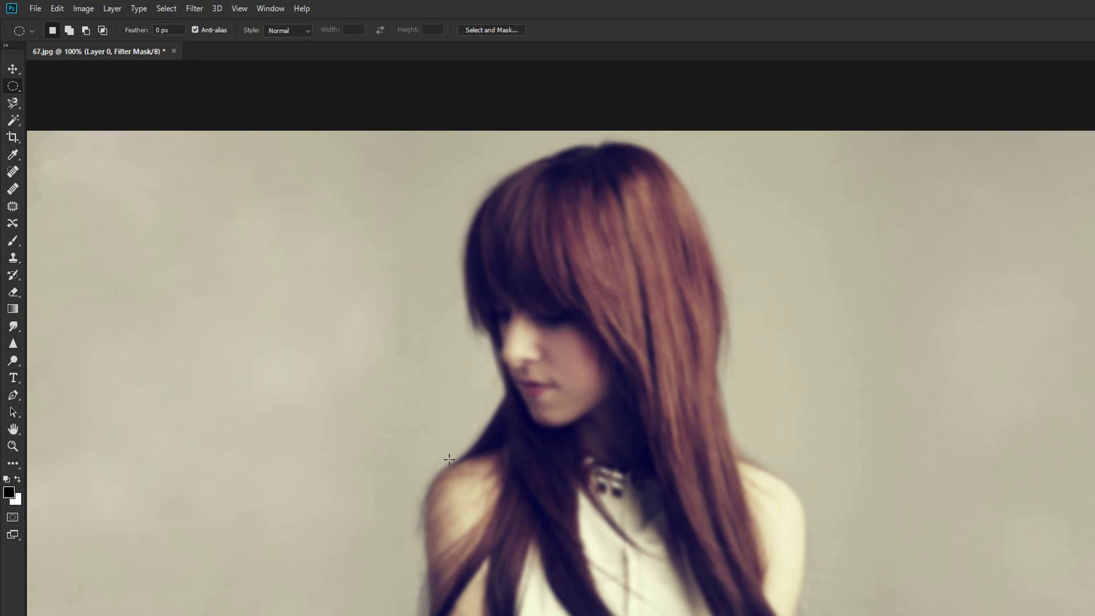
left_click(13, 241)
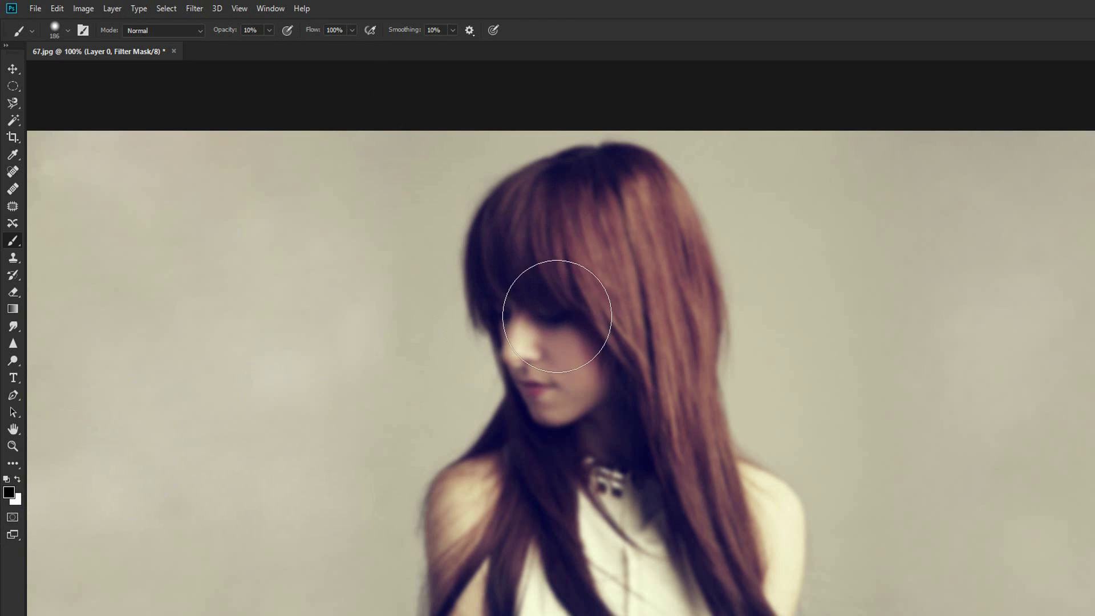
mouse_move(571, 359)
left_mouse_down()
mouse_move(970, 399)
mouse_move(520, 395)
mouse_move(582, 170)
left_mouse_up()
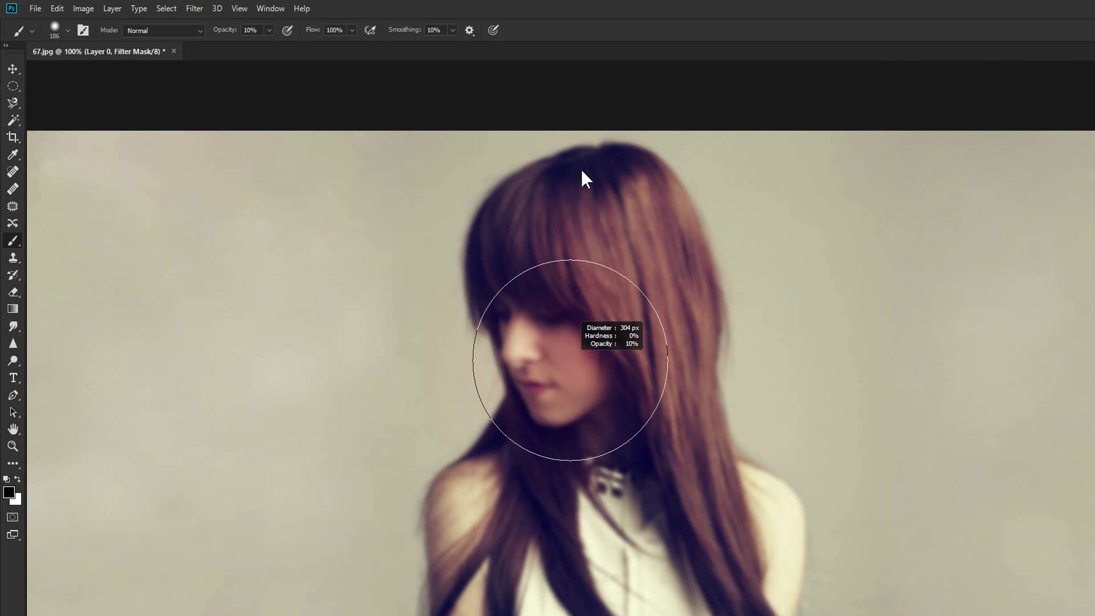
mouse_move(582, 169)
left_mouse_down()
mouse_move(574, 159)
mouse_move(620, 466)
mouse_move(624, 251)
mouse_move(609, 251)
mouse_move(625, 255)
mouse_move(614, 254)
left_mouse_up()
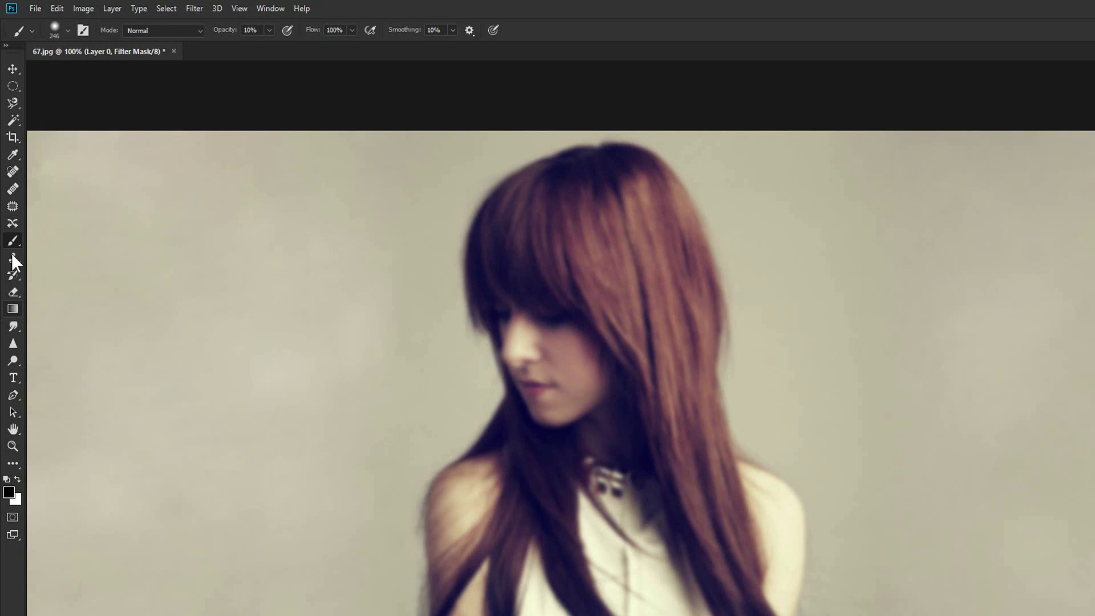
left_click(271, 29)
Enlarge the soft brush over the head and set its opacity to 24%.
left_click_drag(273, 45, 331, 47)
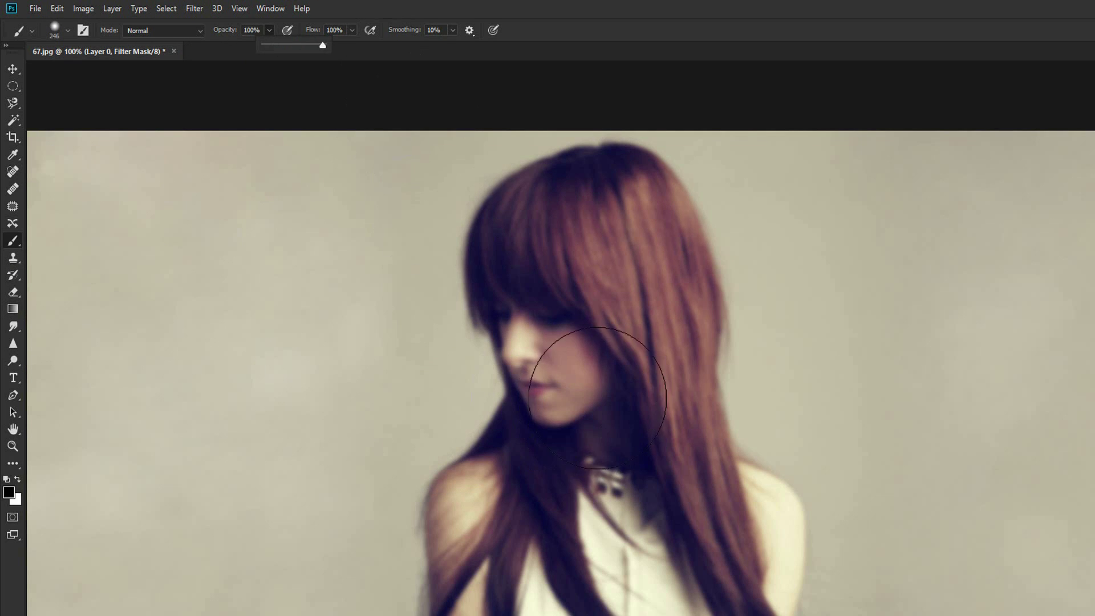
left_click_drag(601, 381, 637, 421)
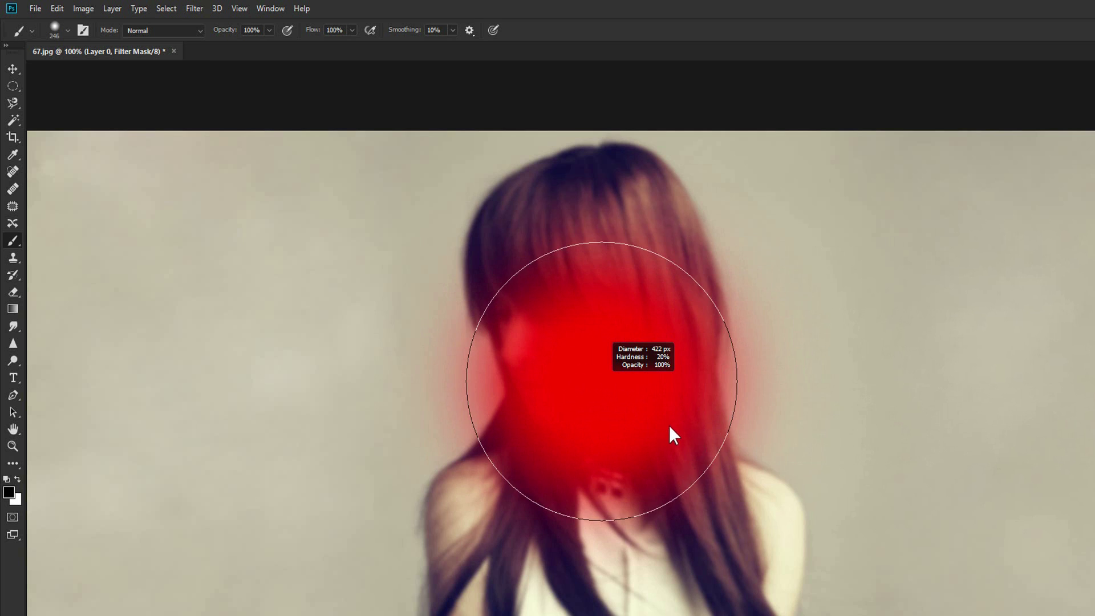
left_click_drag(636, 421, 674, 429)
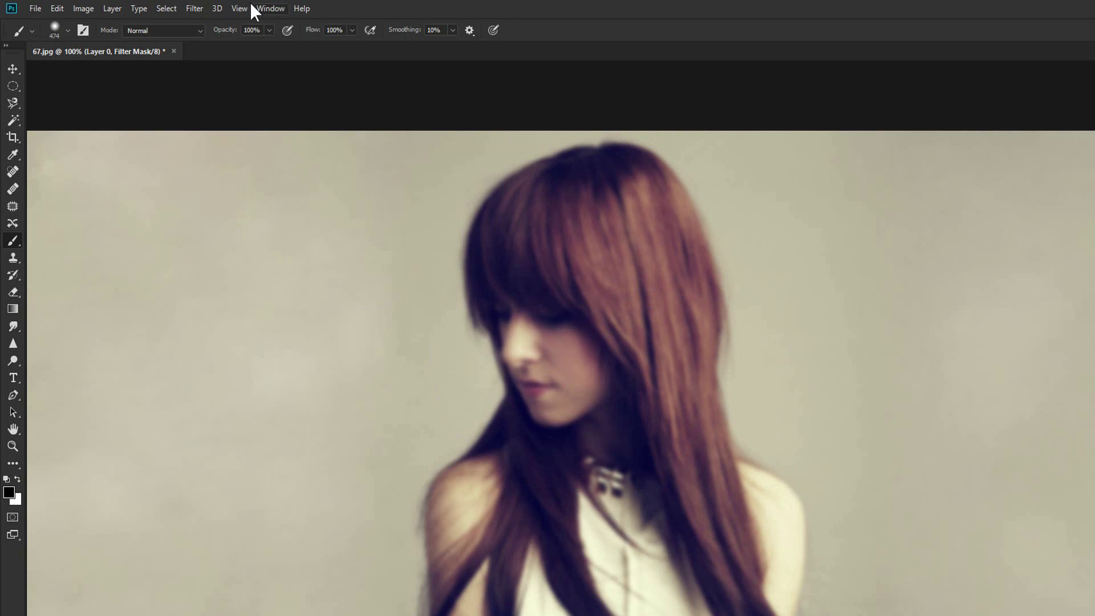
left_click(268, 30)
left_click_drag(220, 44, 224, 44)
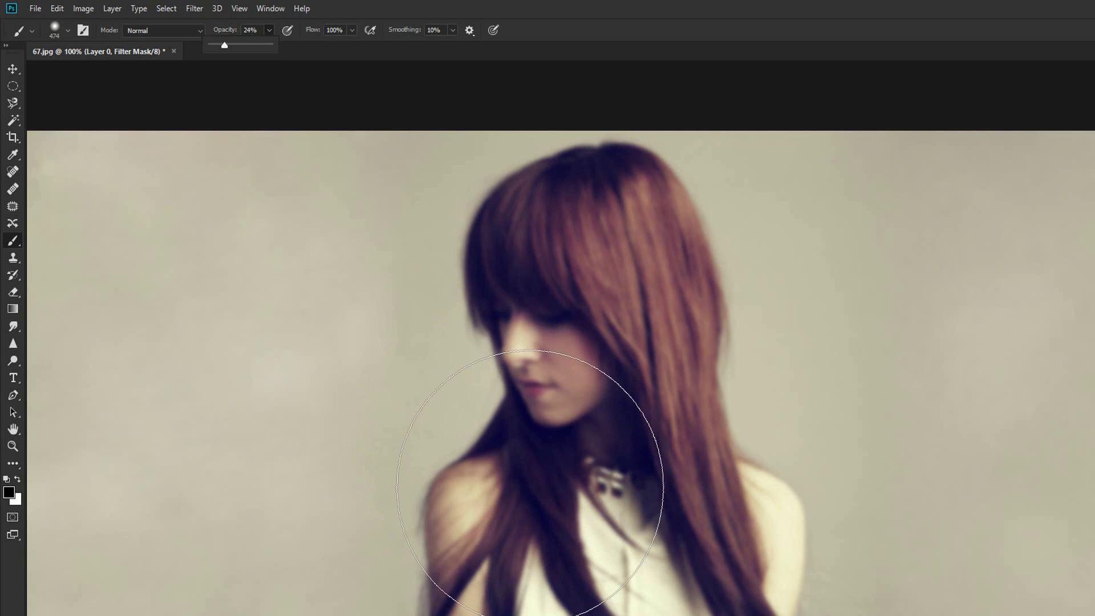
Shrink the brush to about 206 px and paint the blur off the face and upper hair.
right_click(627, 440, "alt")
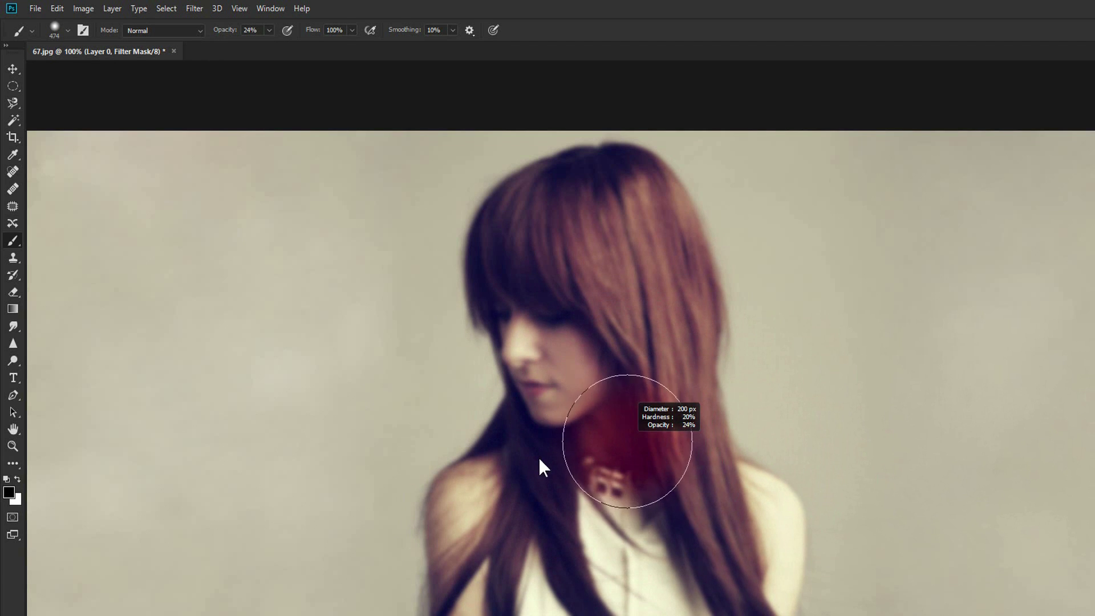
left_click_drag(607, 442, 538, 457)
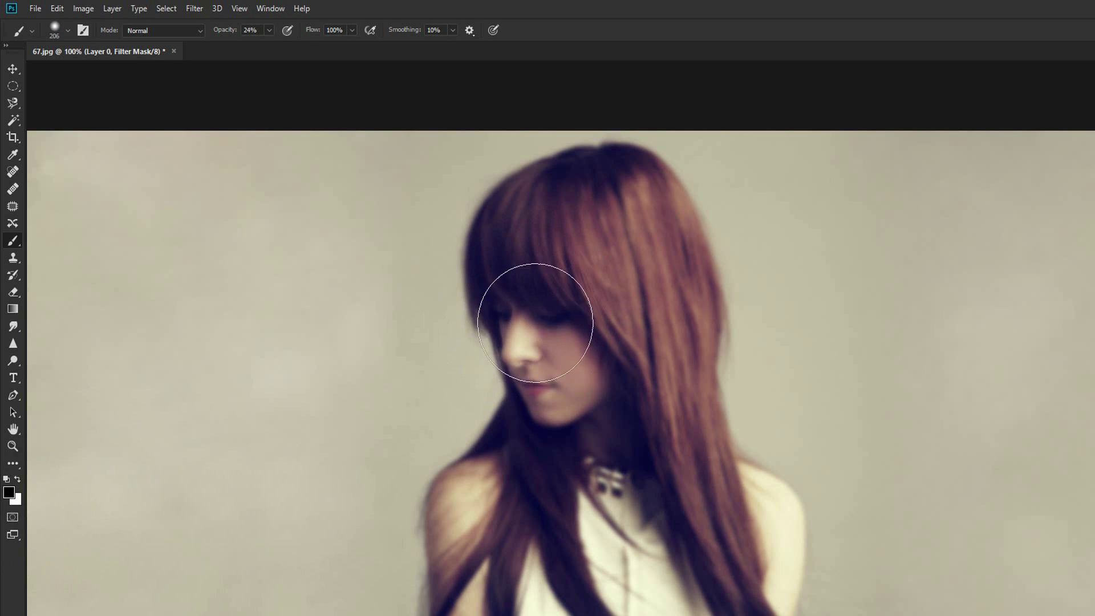
left_click_drag(556, 381, 633, 247)
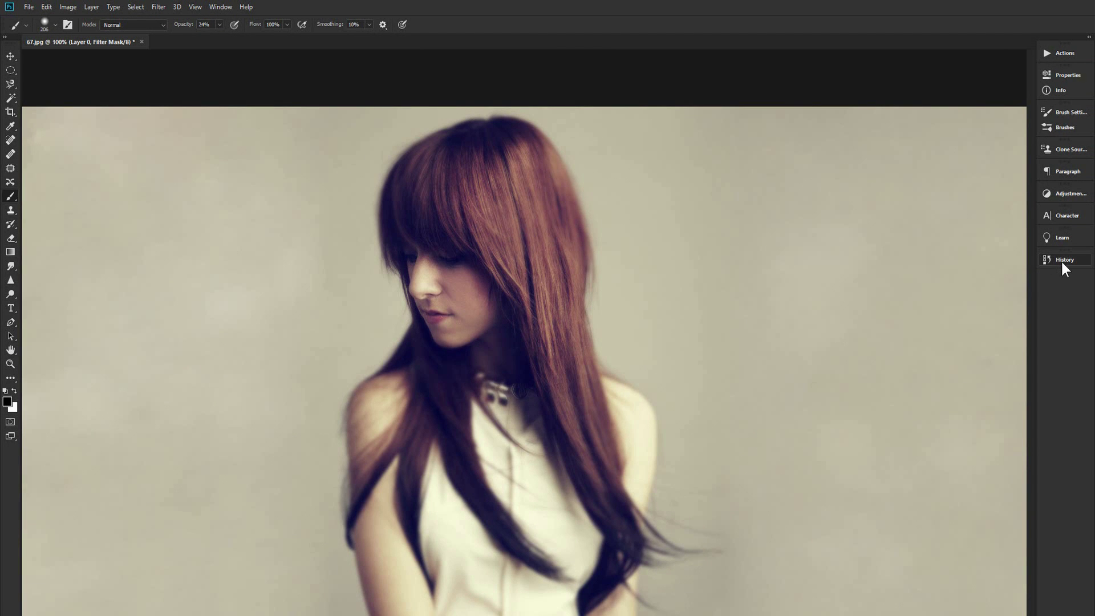
Revert History to the first Brush Tool stroke, then repaint the mask over the bangs.
left_click(1061, 260)
left_click(1061, 260)
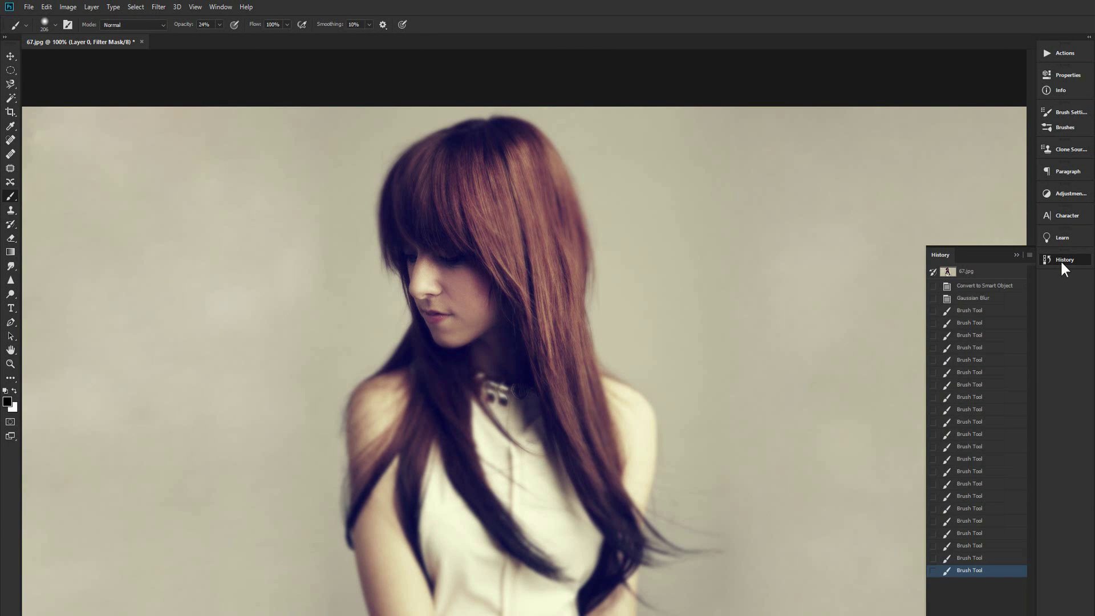
left_click(969, 311)
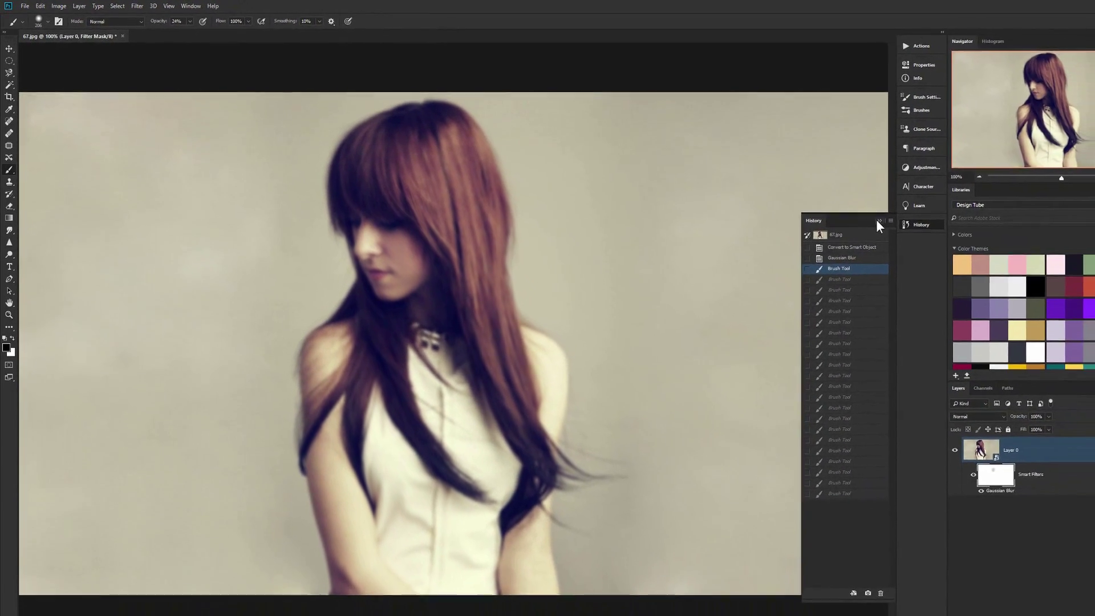
left_click(877, 221)
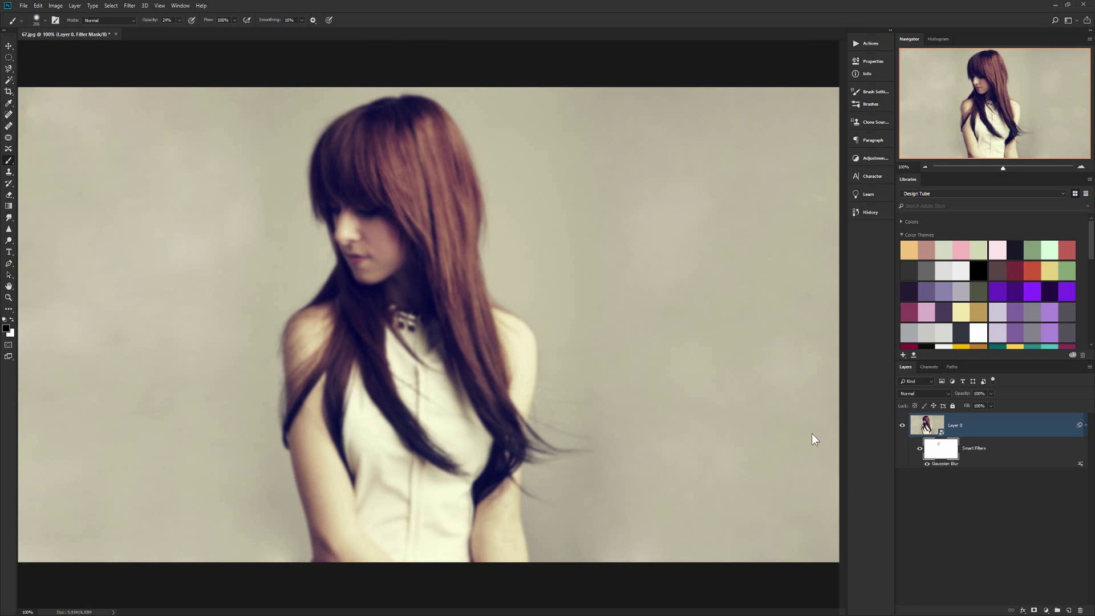
mouse_move(382, 200)
left_mouse_down()
mouse_move(364, 251)
mouse_move(378, 135)
mouse_move(437, 222)
mouse_move(428, 293)
mouse_move(350, 191)
mouse_move(398, 245)
mouse_move(400, 276)
left_mouse_up()
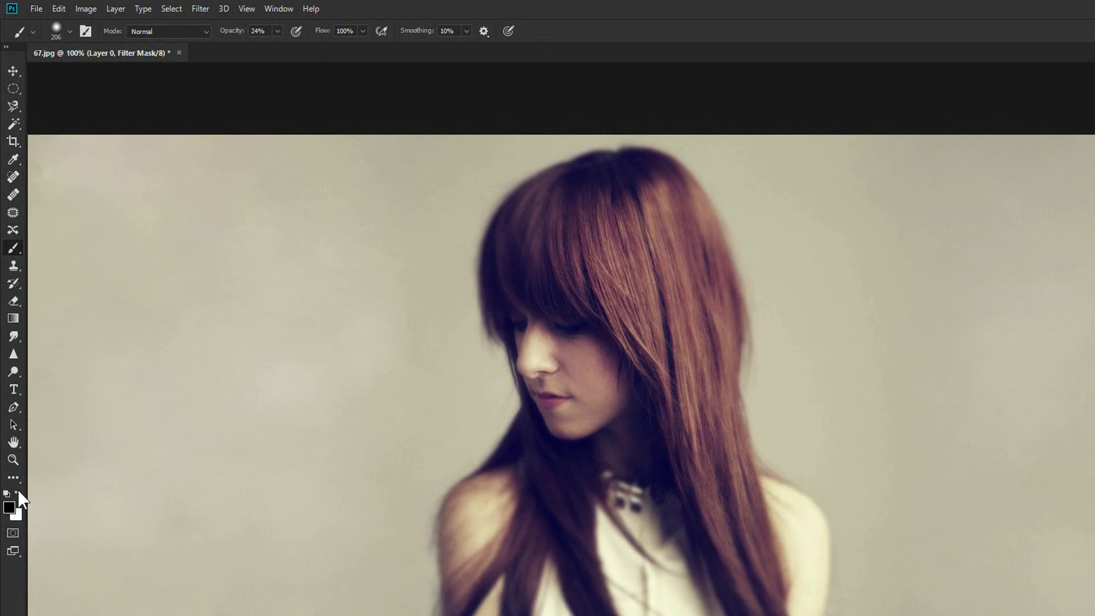
Swap foreground and background colours to end on black, then undo the last mask stroke.
left_click(18, 492)
left_click(19, 494)
key("x")
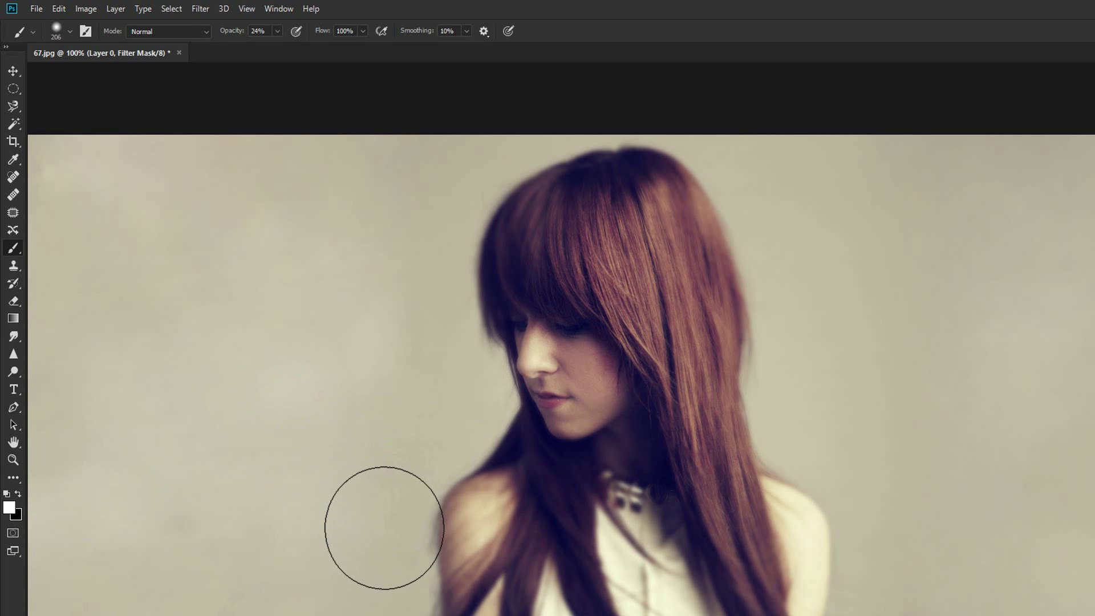
key("x")
key("x")
key("x")
key("x")
key("x")
key("x")
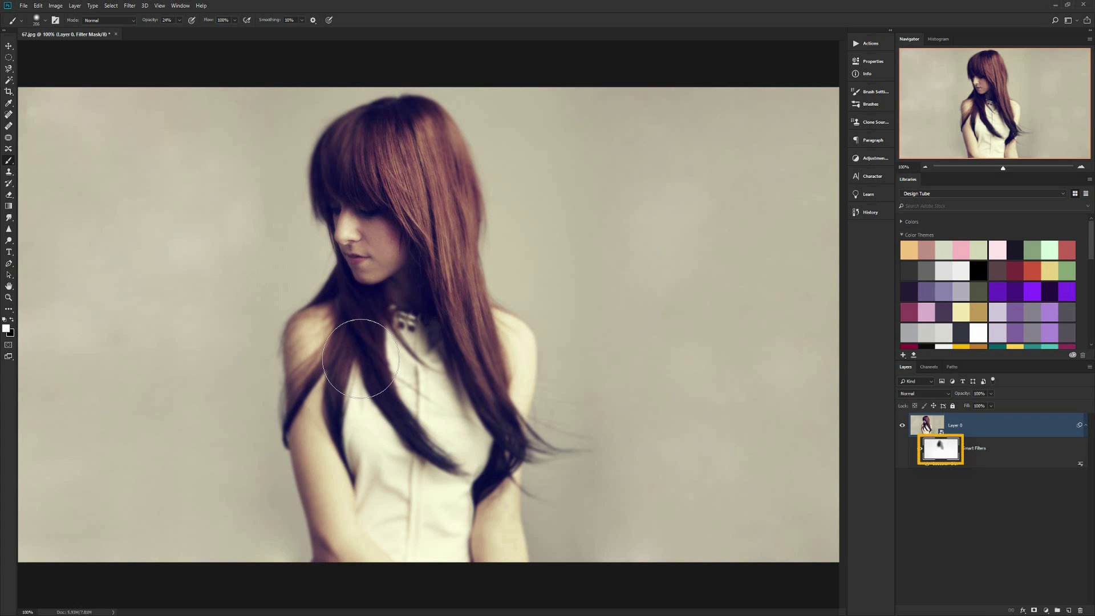
key("ctrl+z")
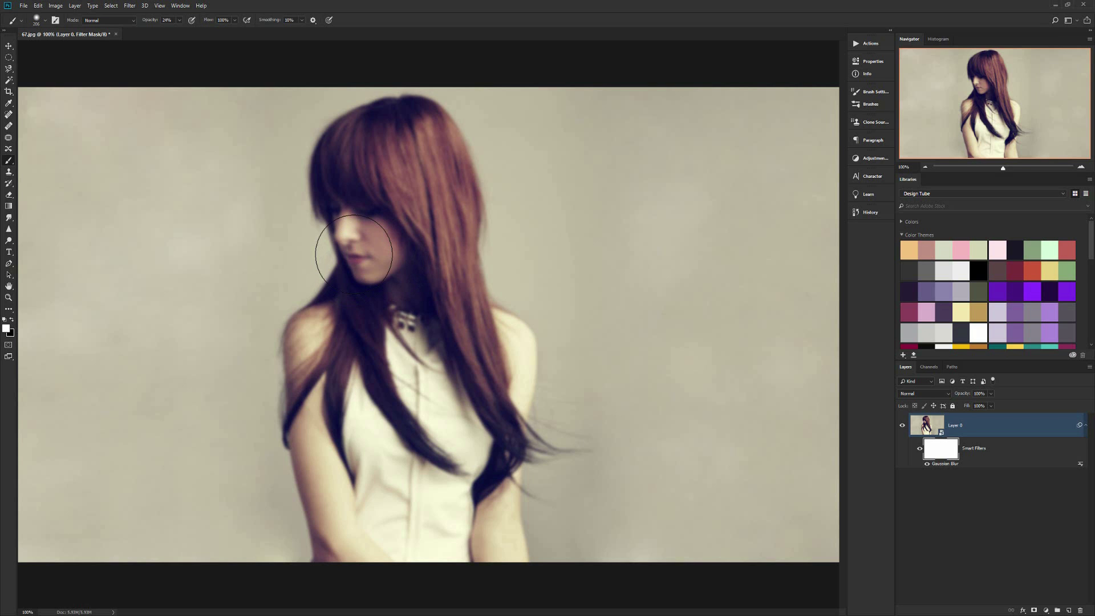
Faintly paint black at 9% opacity over the hair and cheek, then retarget Layer 0.
left_click(11, 319)
left_click_drag(342, 194, 359, 256)
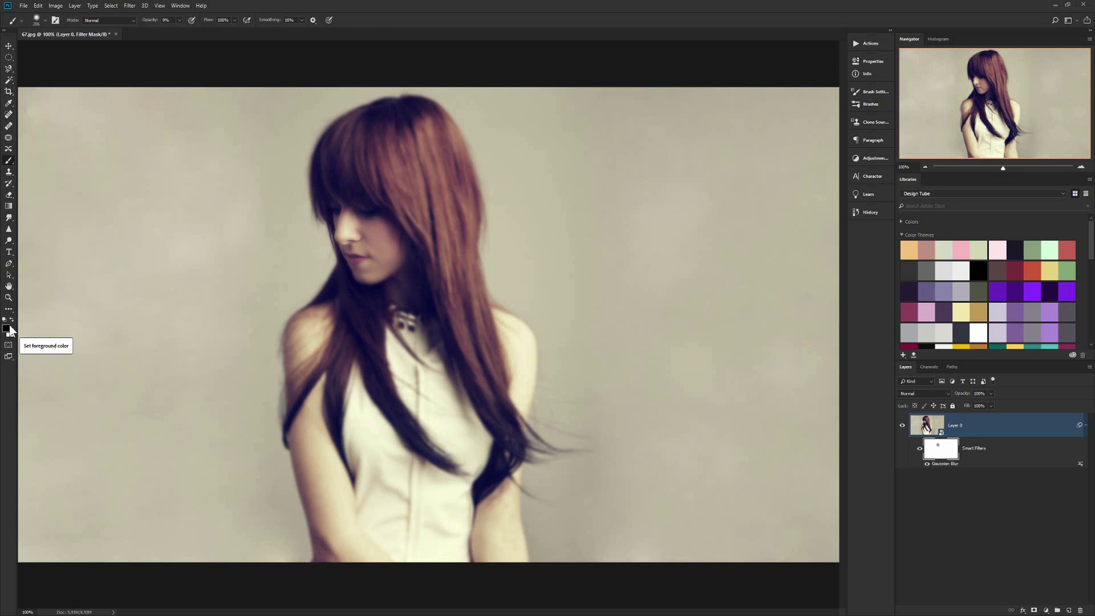
mouse_move(377, 125)
left_mouse_down()
mouse_move(460, 272)
mouse_move(367, 191)
mouse_move(375, 371)
mouse_move(401, 191)
mouse_move(481, 336)
left_mouse_up()
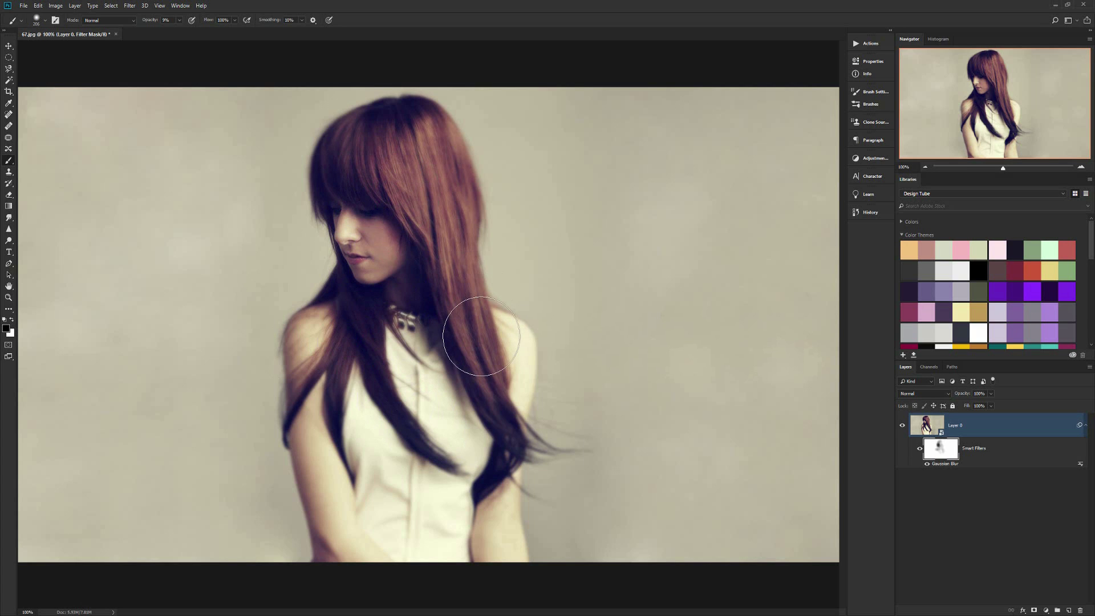
mouse_move(481, 336)
left_mouse_down()
mouse_move(426, 221)
mouse_move(388, 251)
left_mouse_up()
left_click(929, 428)
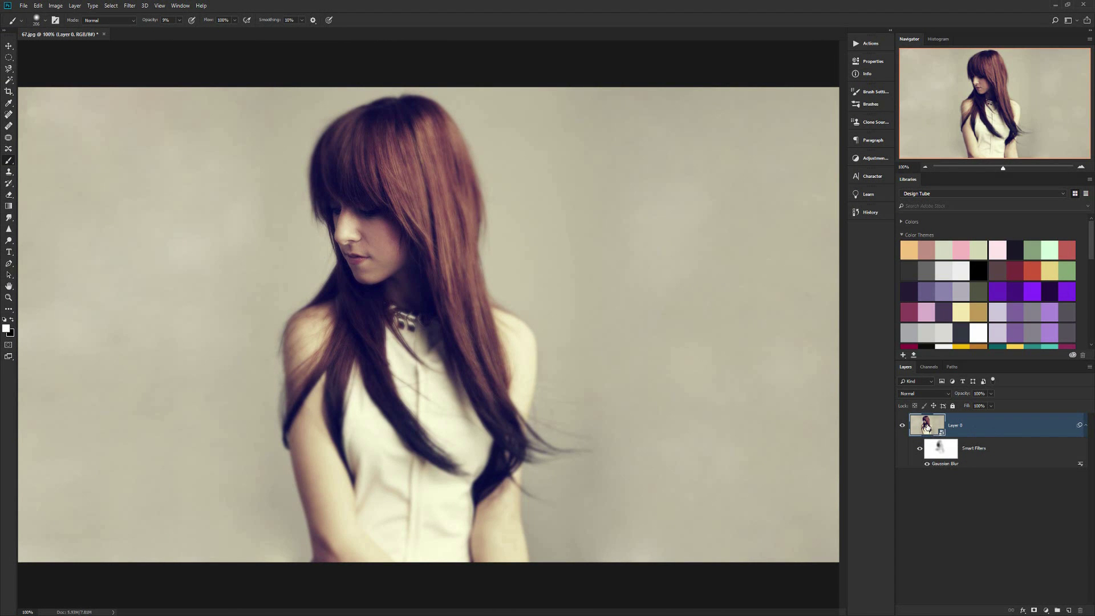
Add a Lighting Effects smart filter with raised intensity and a blue light colour.
left_click(129, 6)
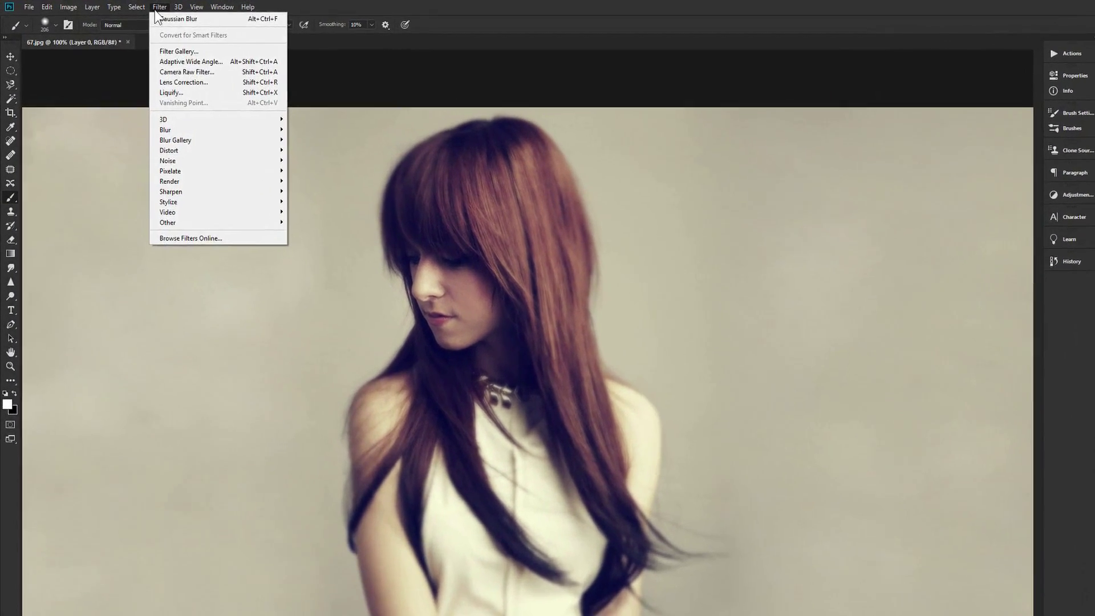
mouse_move(249, 267)
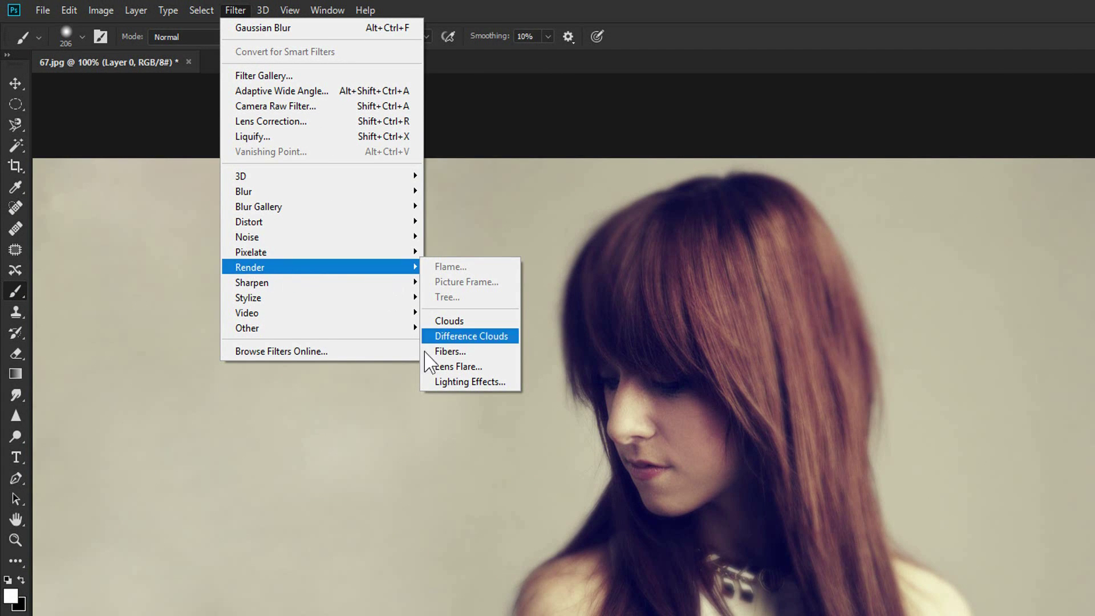
left_click(458, 382)
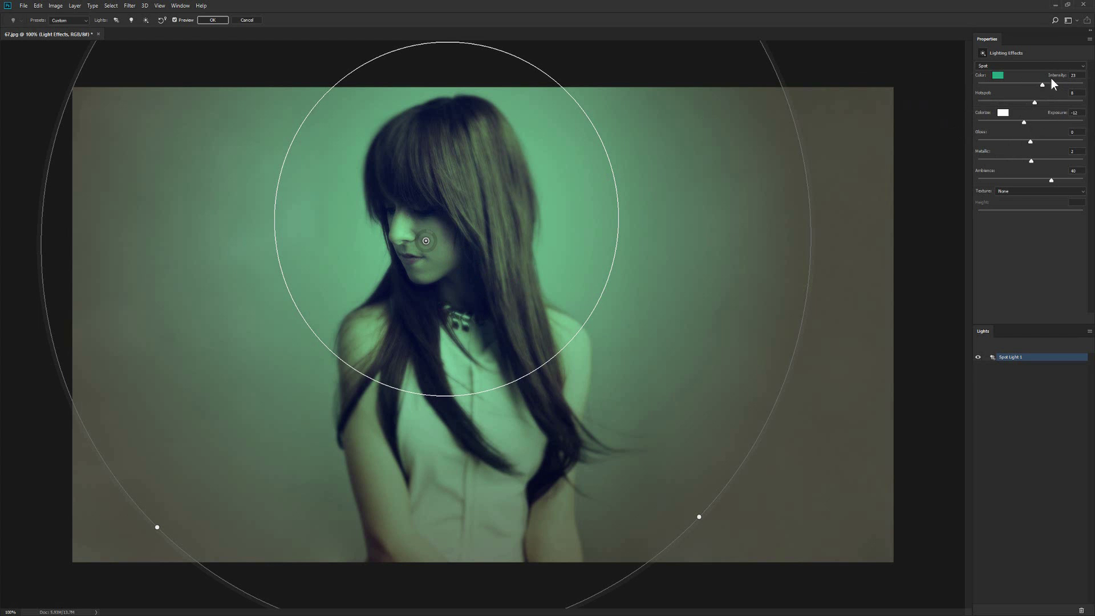
left_click_drag(1030, 86, 1038, 88)
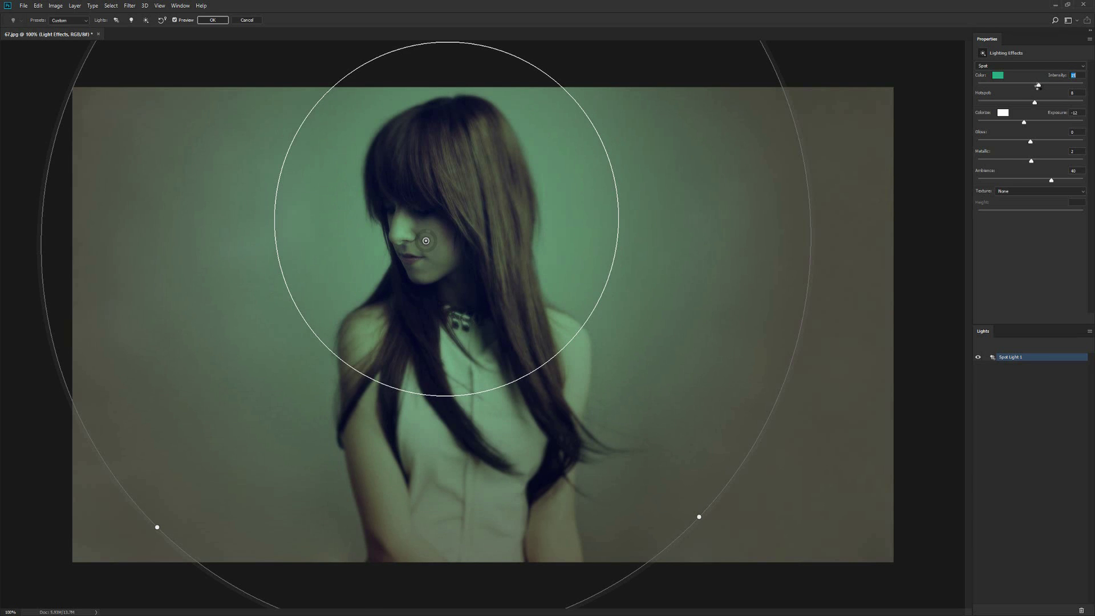
left_click(997, 75)
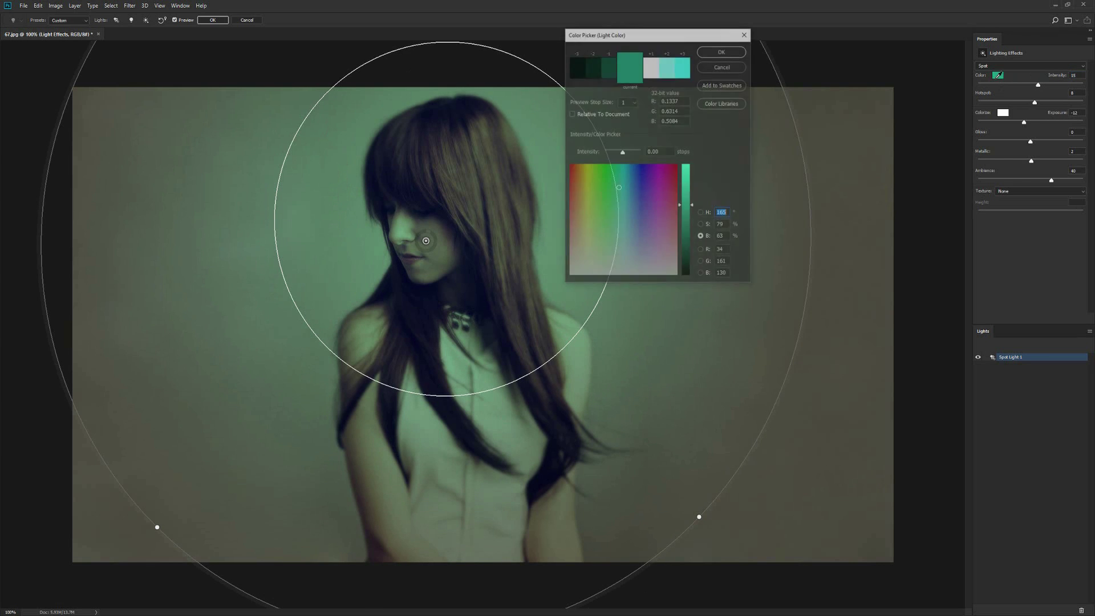
mouse_move(685, 207)
left_mouse_down()
mouse_move(688, 187)
mouse_move(633, 178)
left_mouse_up()
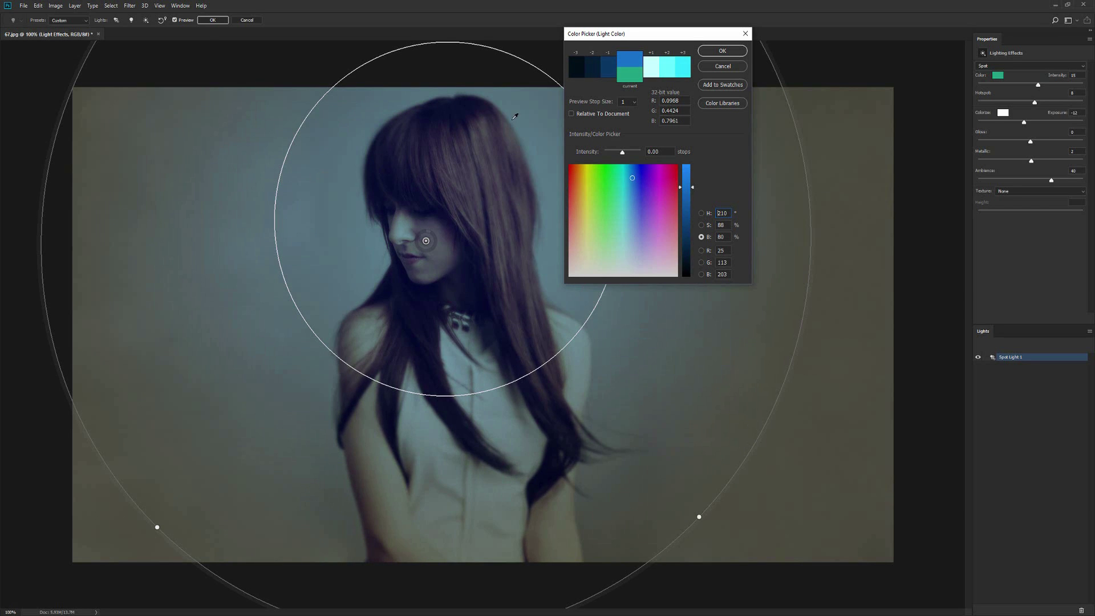
left_click_drag(690, 187, 690, 180)
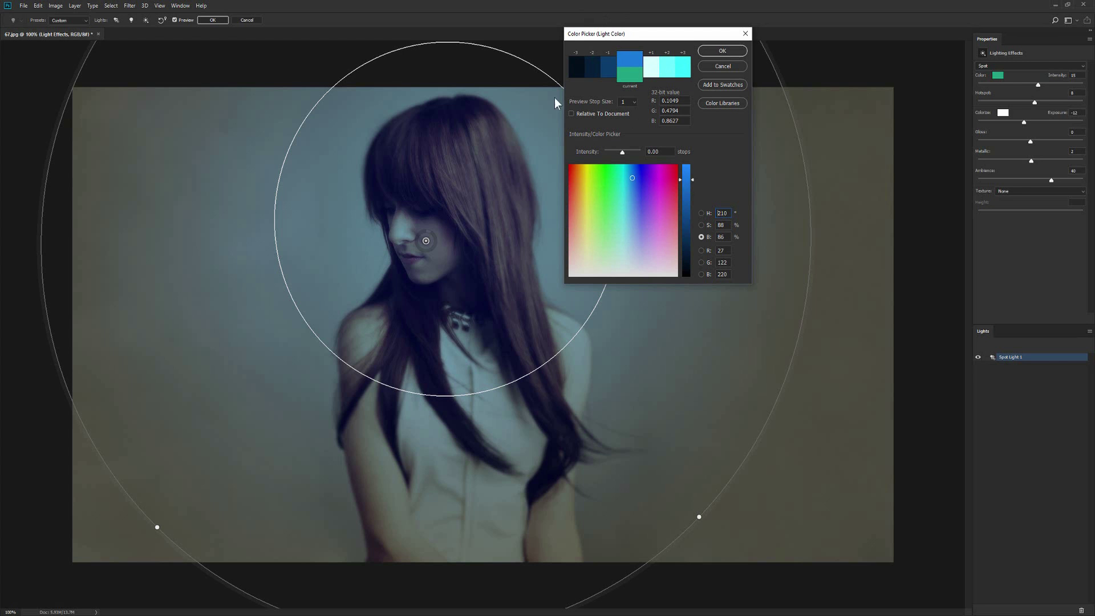
left_click(721, 52)
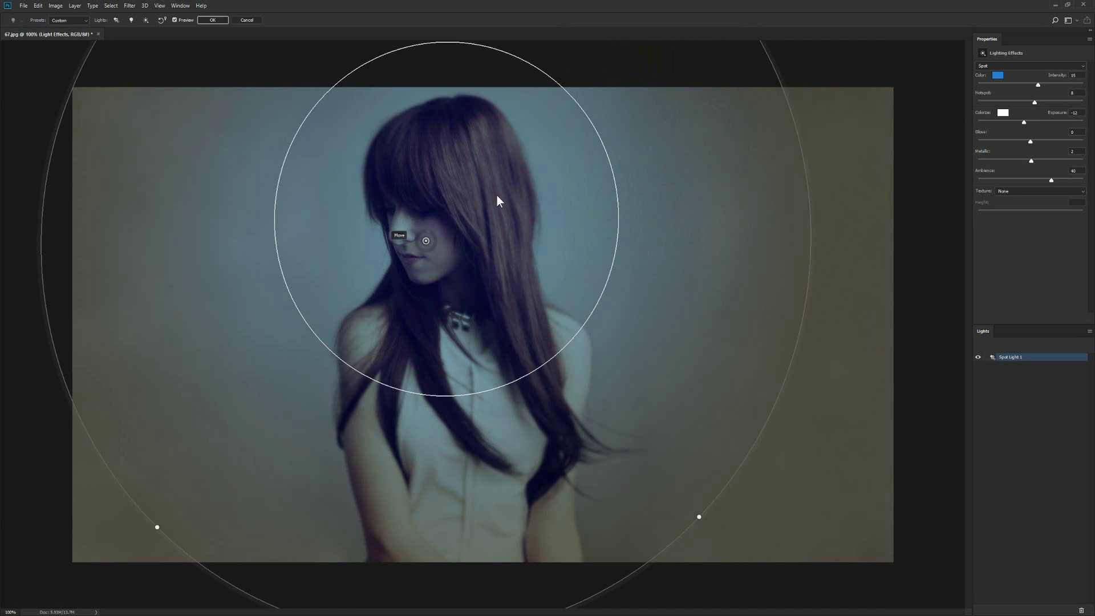
left_click(212, 20)
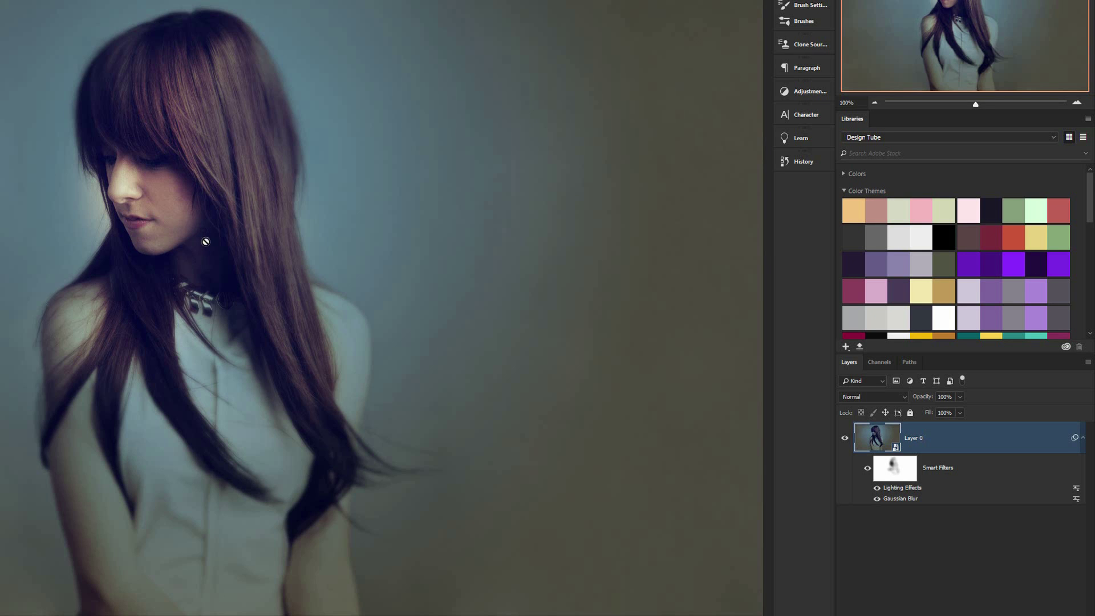
Select the shared Smart Filters mask thumbnail as the painting target.
left_click(887, 475)
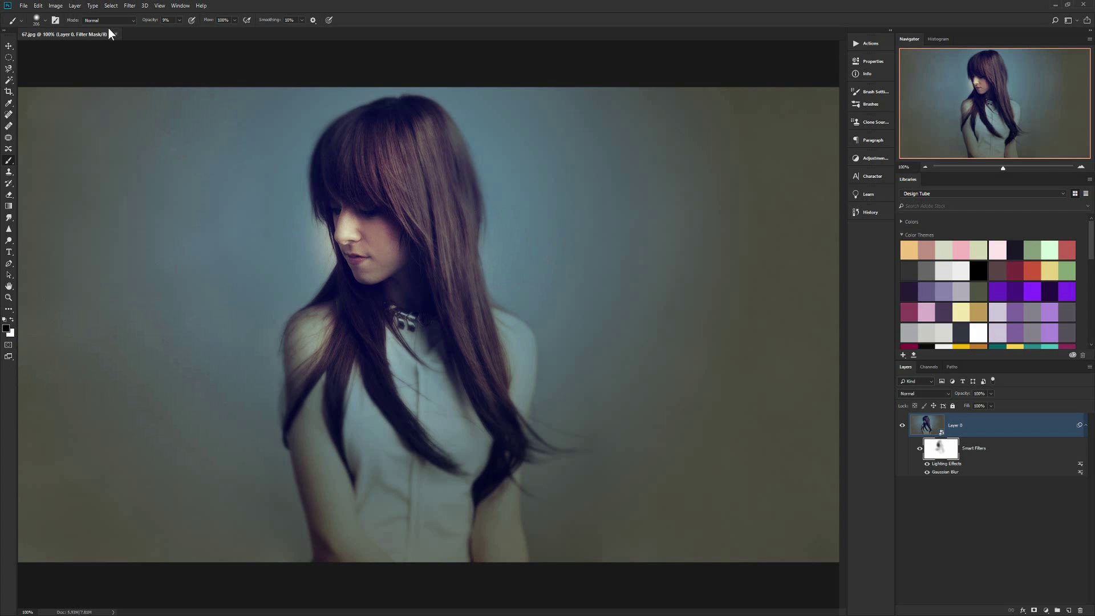
At 8% brush opacity, paint white on the mask beside the cheek, then switch back to black.
left_click(179, 21)
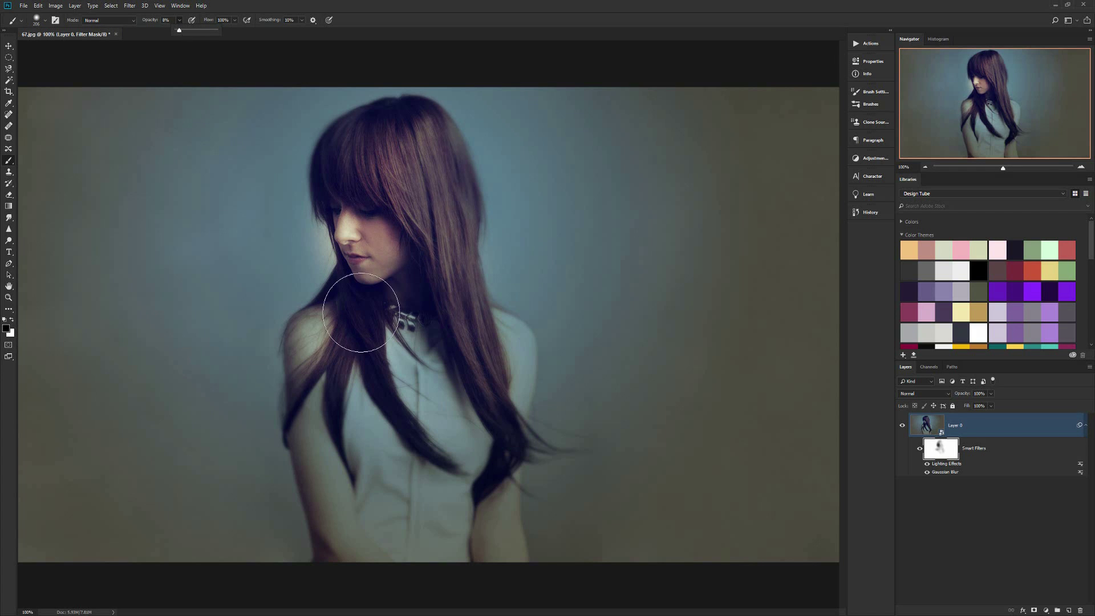
left_click(340, 249)
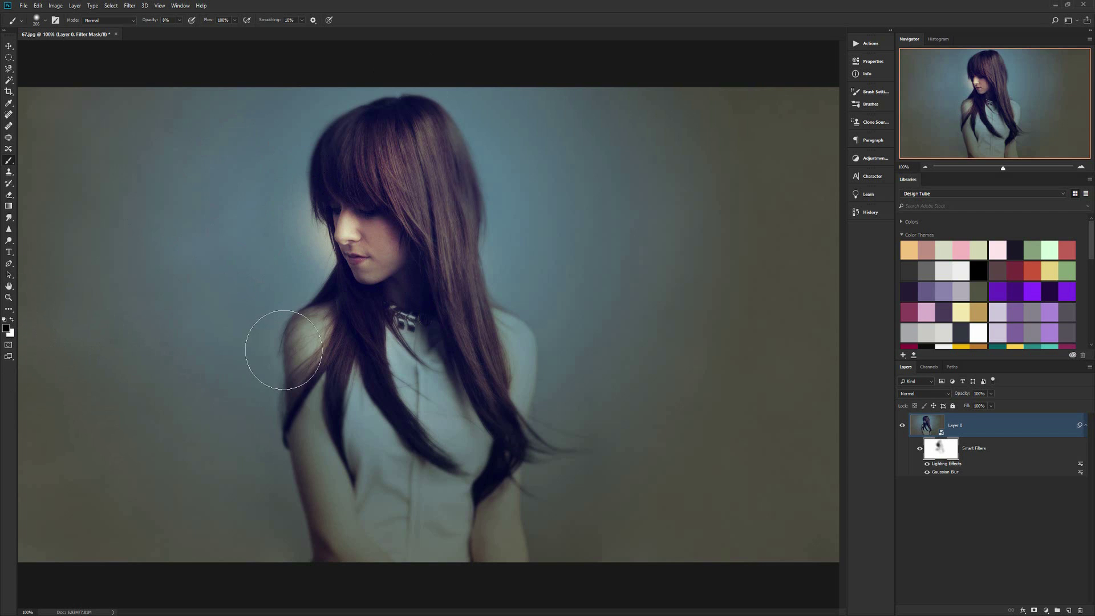
key("x")
left_click_drag(309, 230, 297, 231)
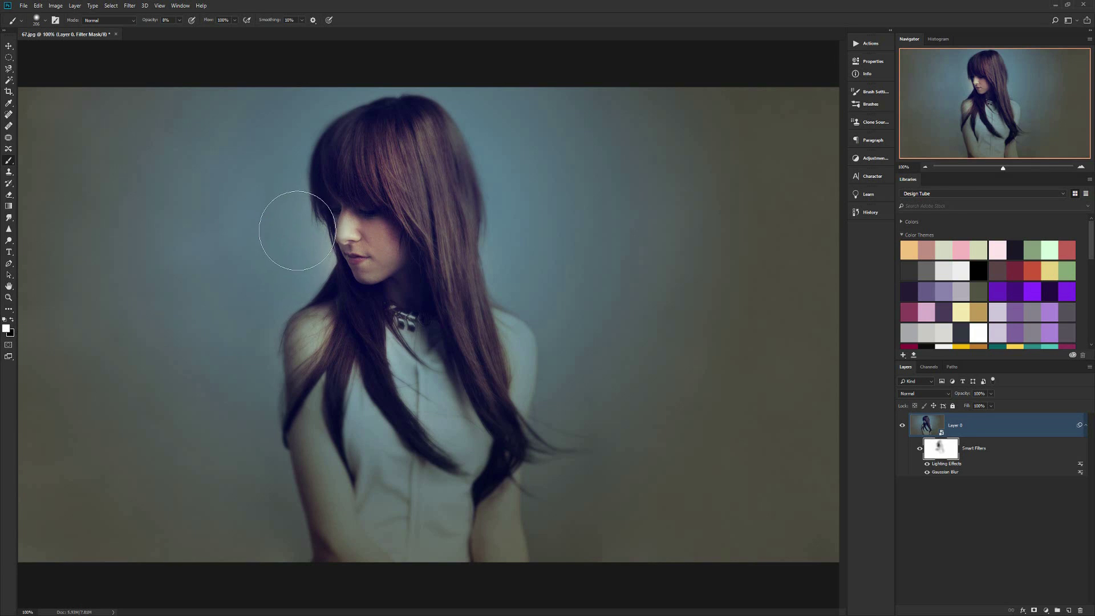
scroll(302, 239, "up", 4)
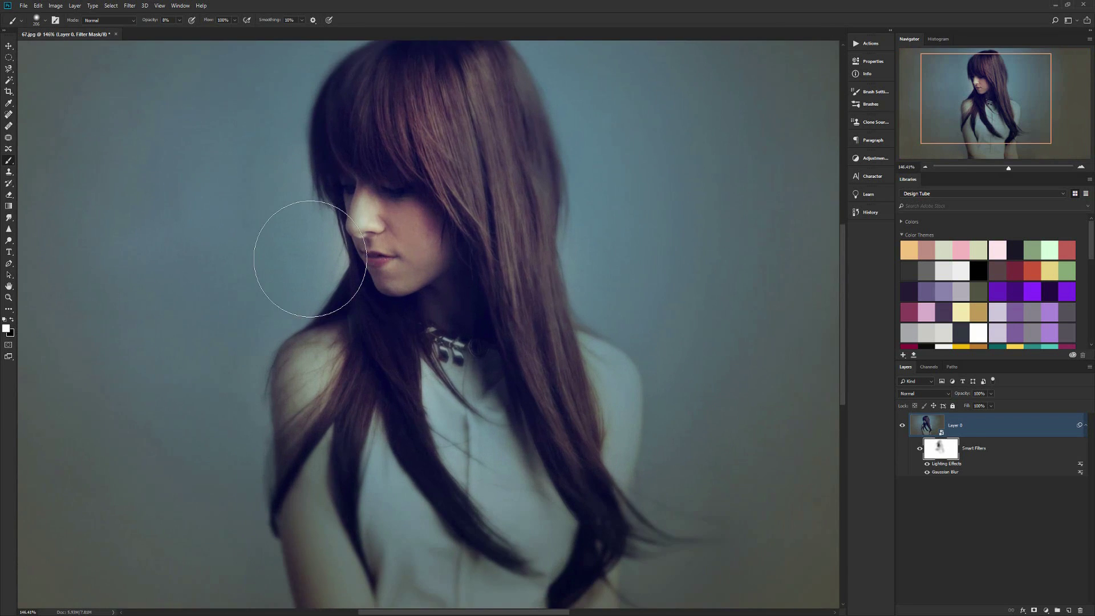
scroll(310, 259, "up", 2)
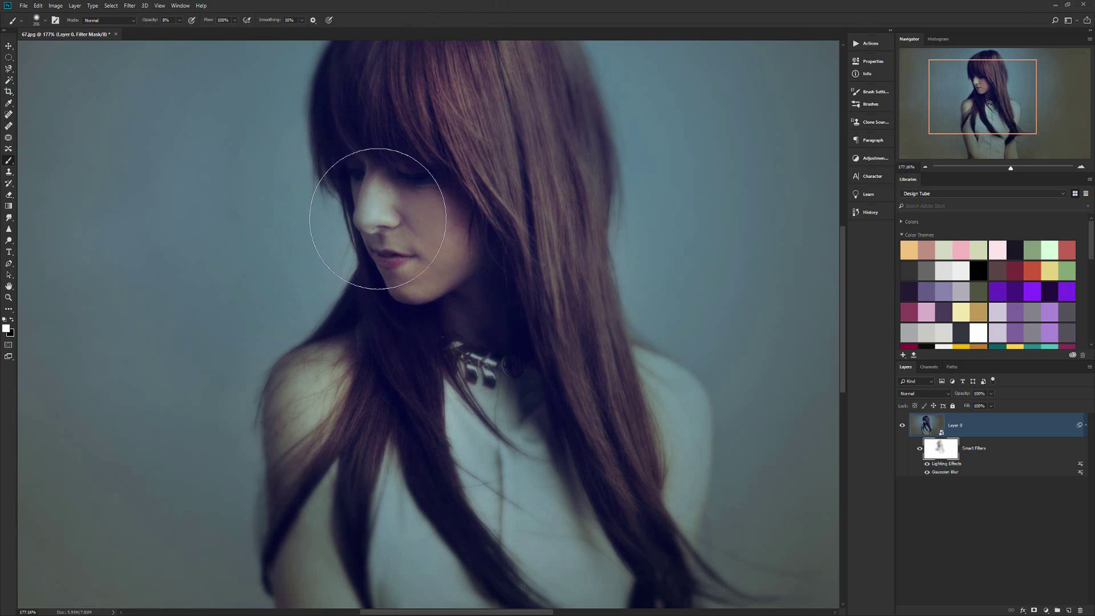
scroll(639, 222, "up", 1)
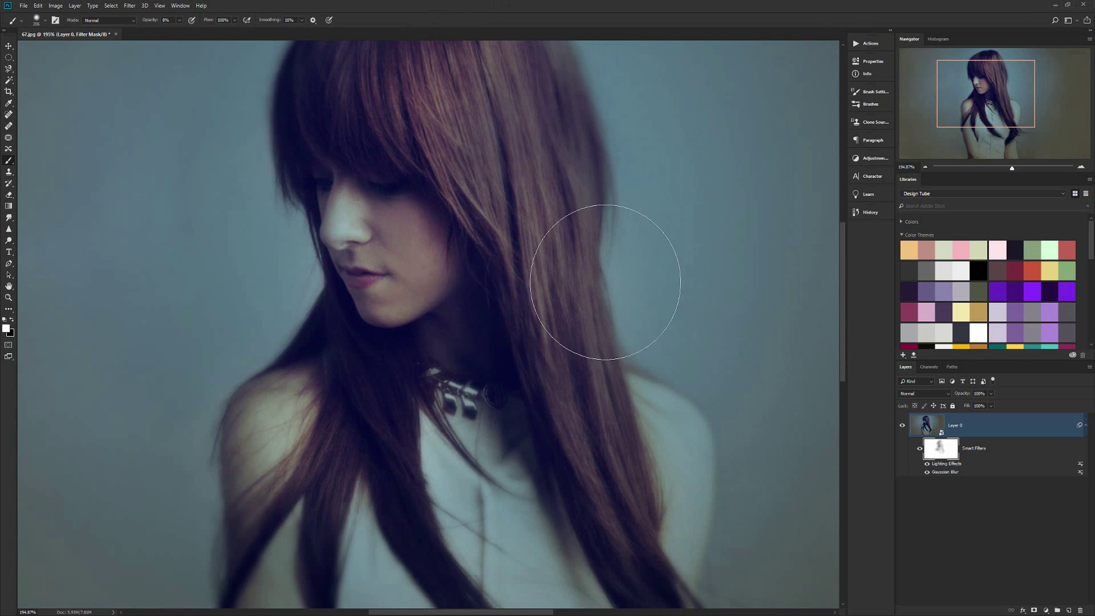
scroll(605, 281, "down", 3)
scroll(605, 282, "up", 1)
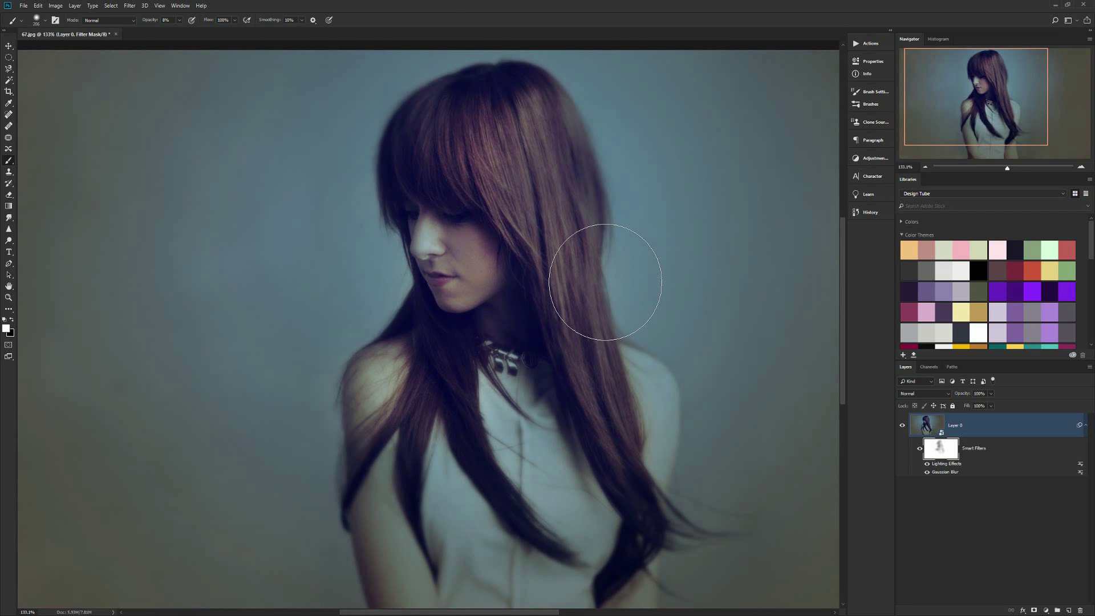
scroll(605, 282, "down", 2)
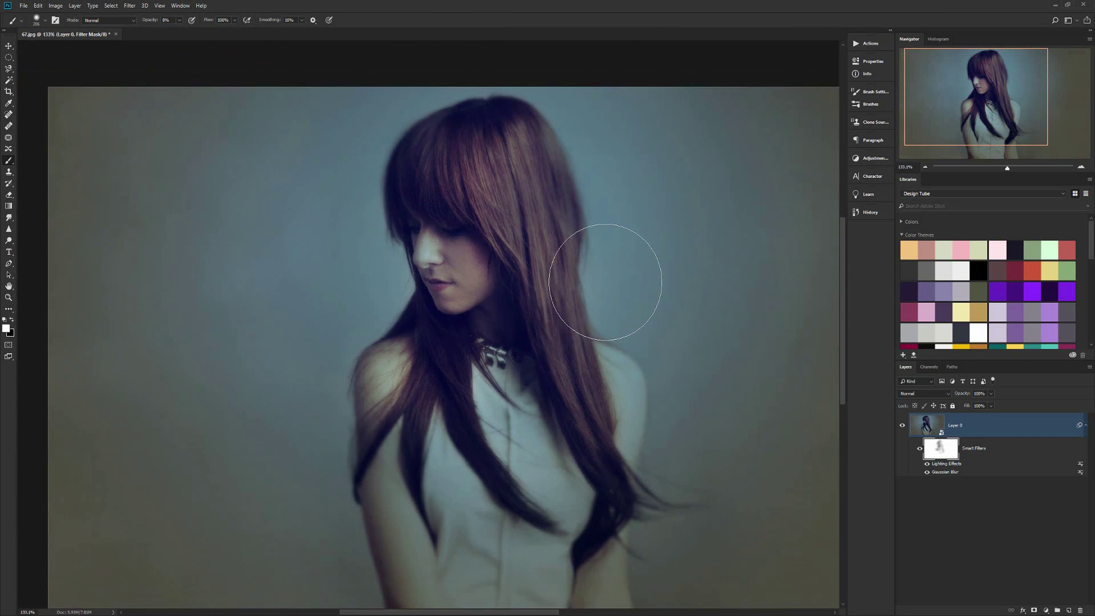
scroll(604, 281, "down", 1)
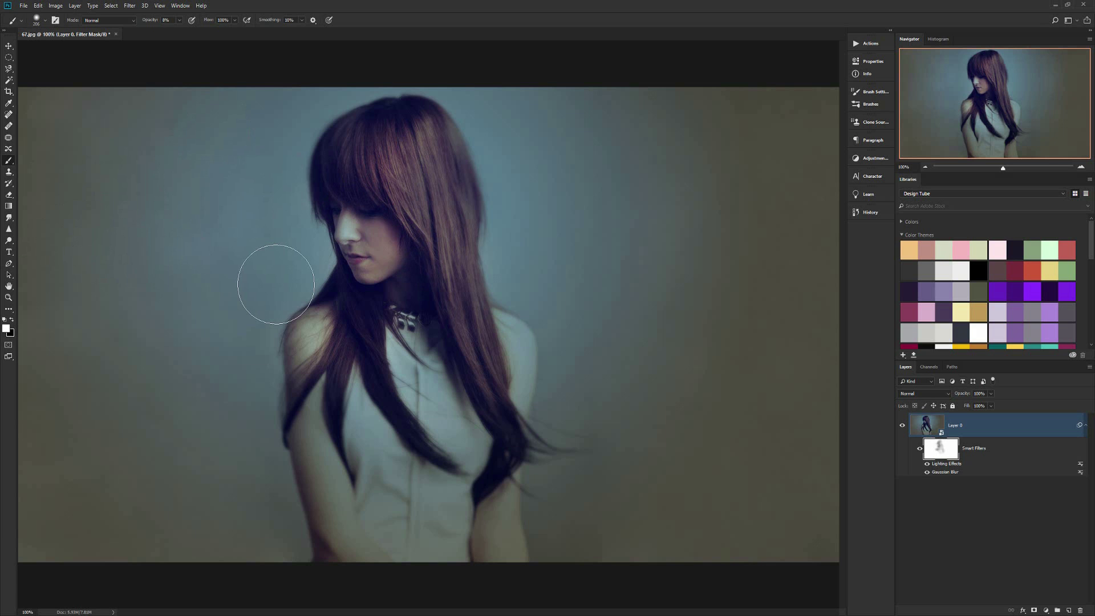
key("x")
Faintly mask the effects from crown to neck, then move Lighting Effects below Gaussian Blur.
mouse_move(341, 164)
left_mouse_down()
mouse_move(465, 323)
mouse_move(354, 329)
mouse_move(365, 411)
mouse_move(464, 533)
left_mouse_up()
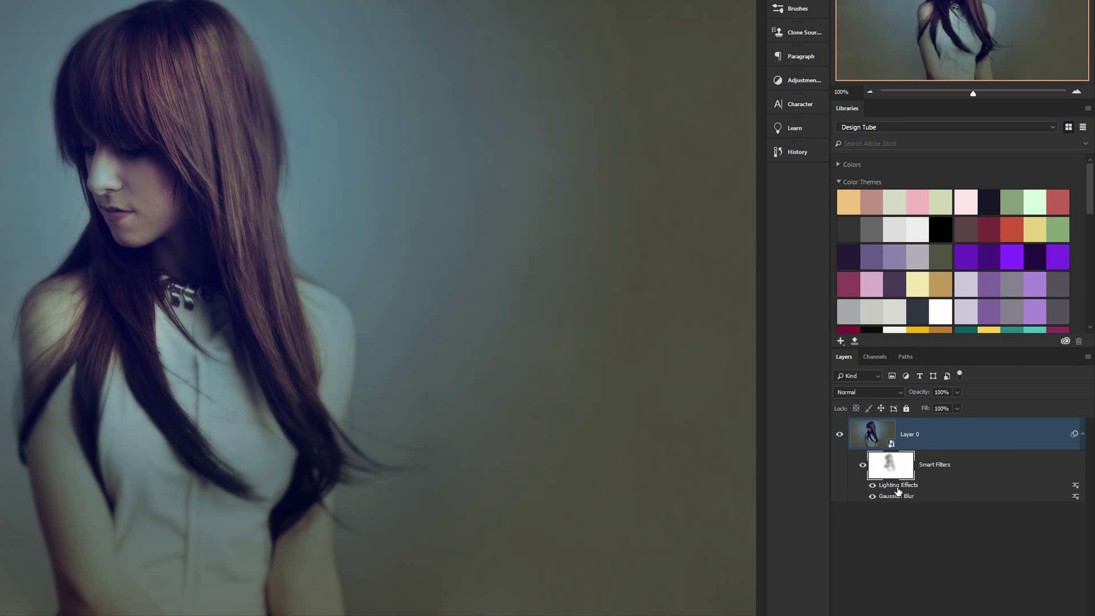
mouse_move(898, 491)
left_mouse_down()
mouse_move(900, 504)
mouse_move(894, 498)
left_mouse_up()
left_click_drag(893, 498, 895, 499)
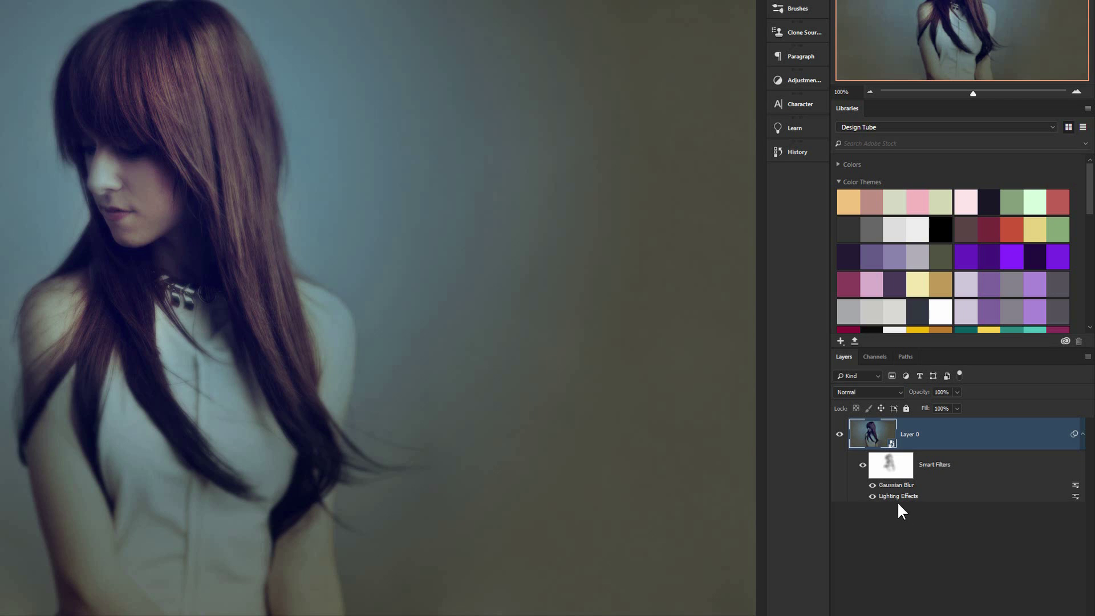
right_click(935, 495)
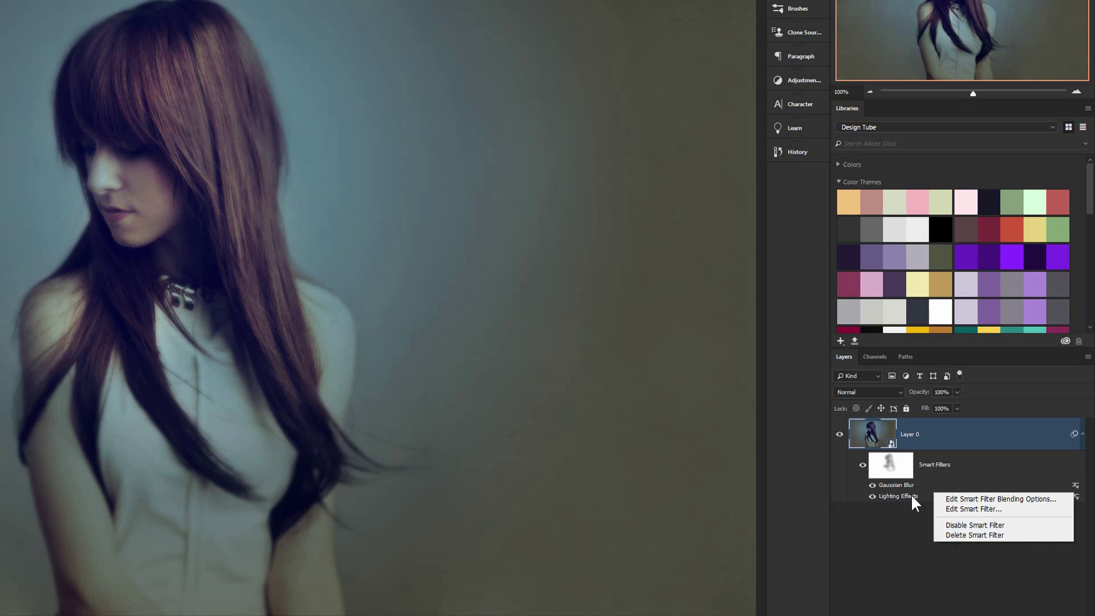
left_click(890, 516)
right_click(975, 469)
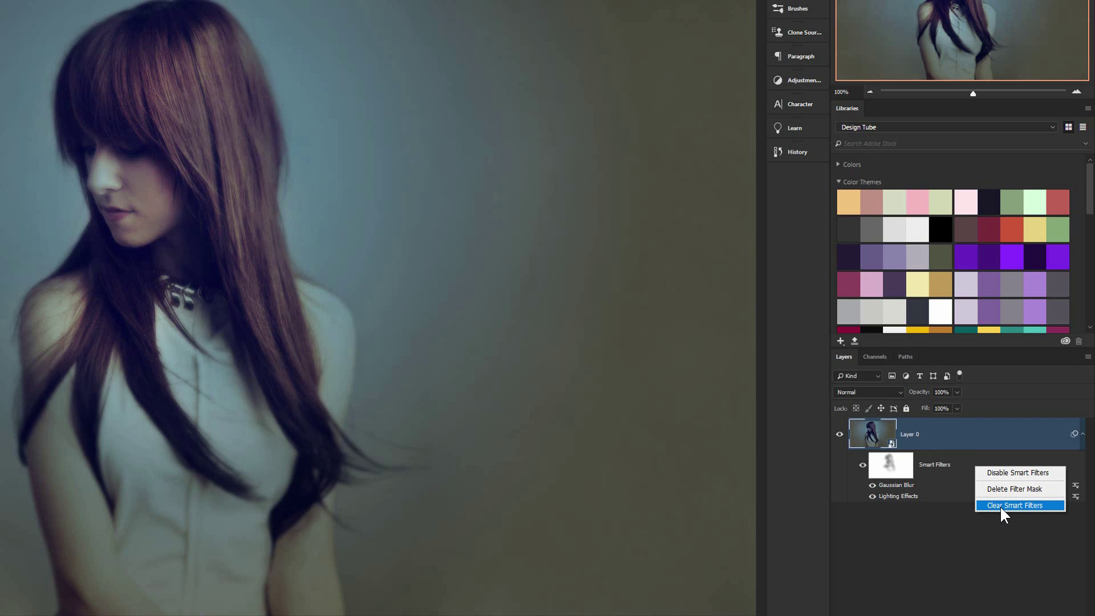
left_click(952, 459)
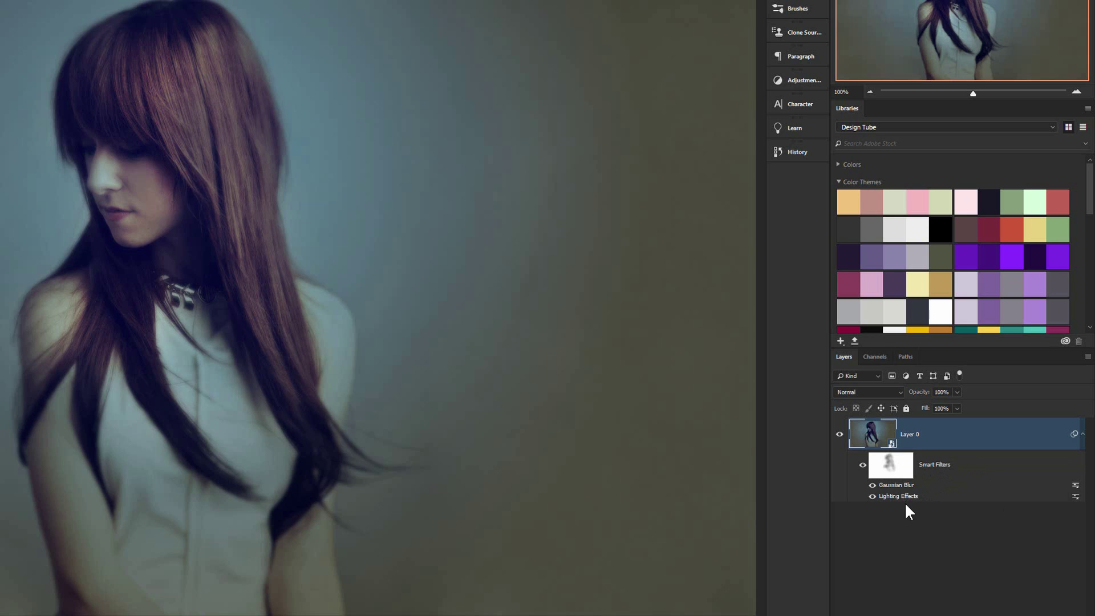
right_click(962, 465)
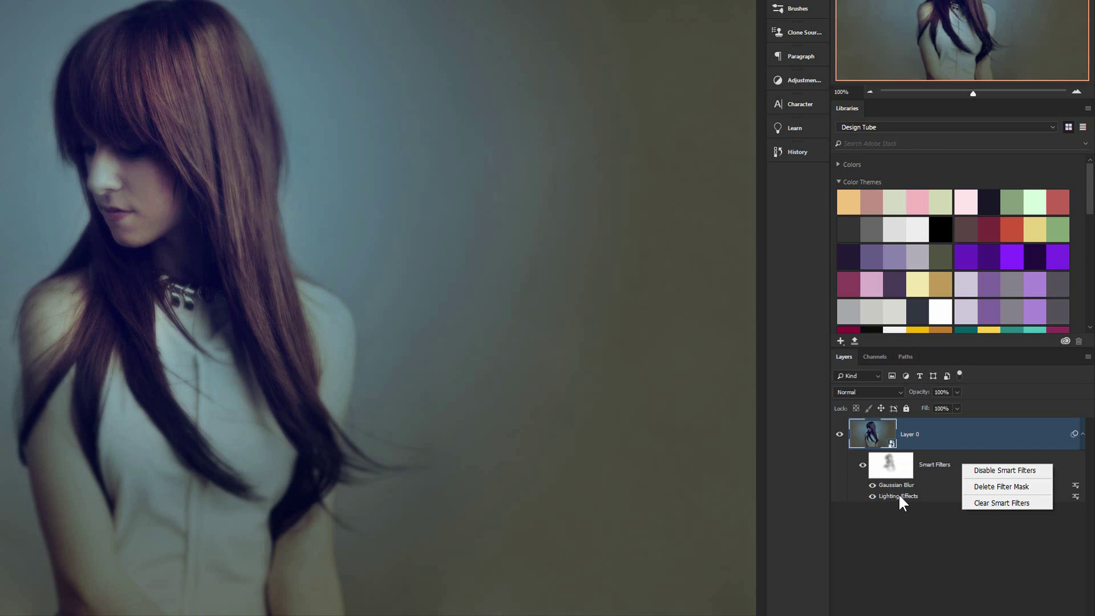
left_click(941, 504)
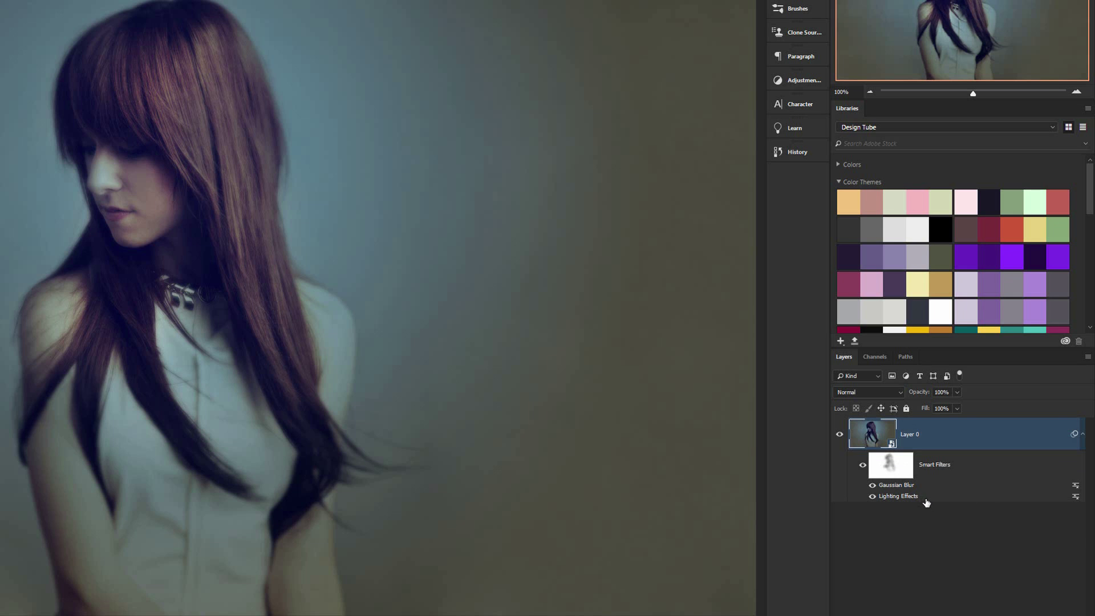
right_click(926, 500)
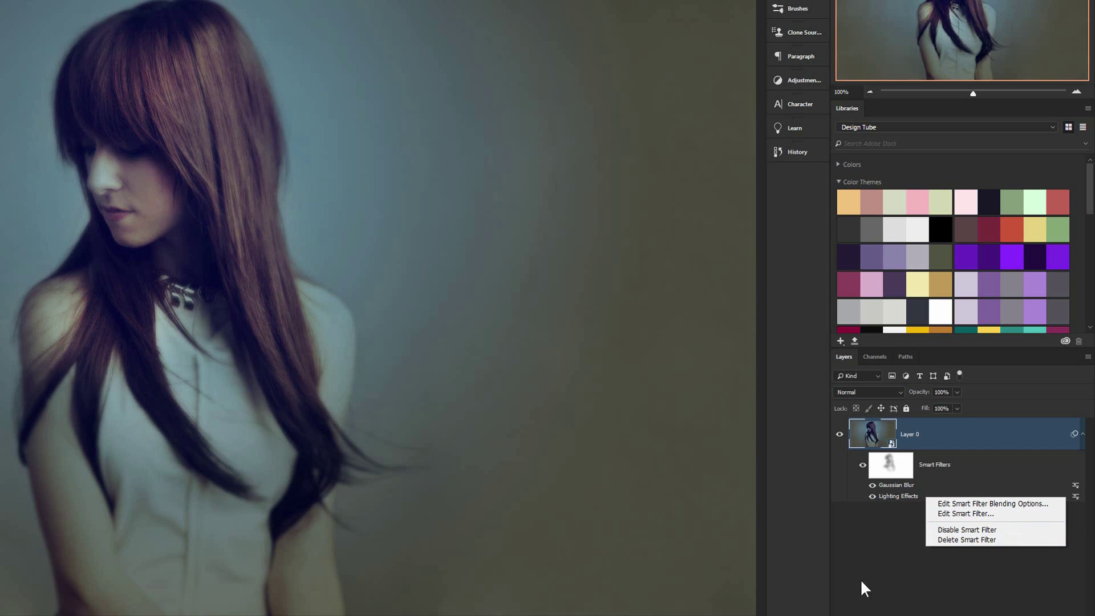
left_click(878, 576)
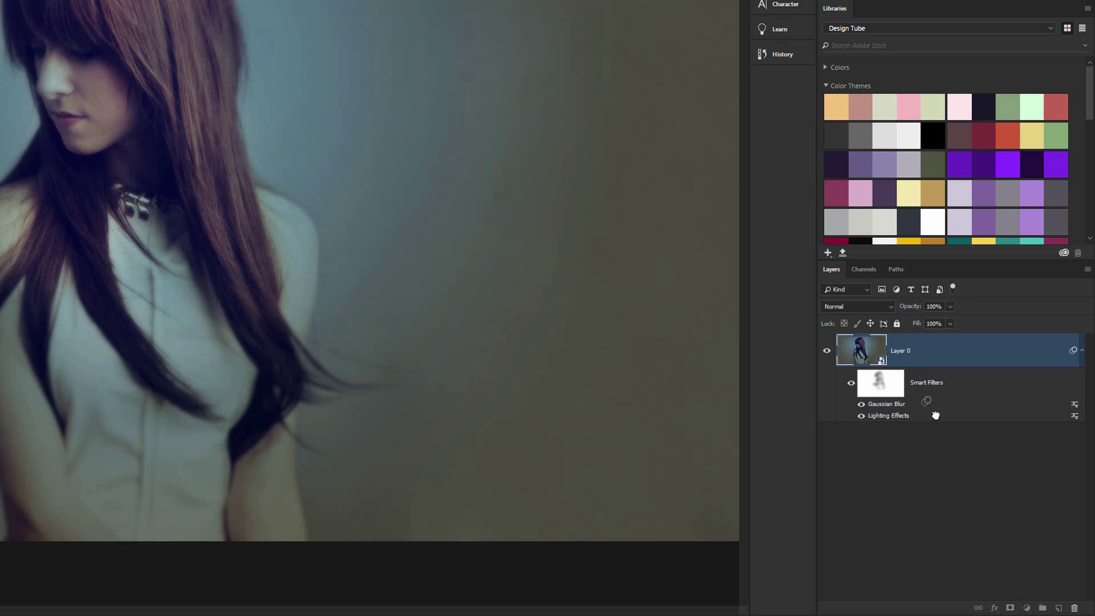
left_click_drag(936, 415, 1074, 609)
left_click_drag(1073, 609, 1073, 609)
left_click_drag(1075, 606, 1075, 607)
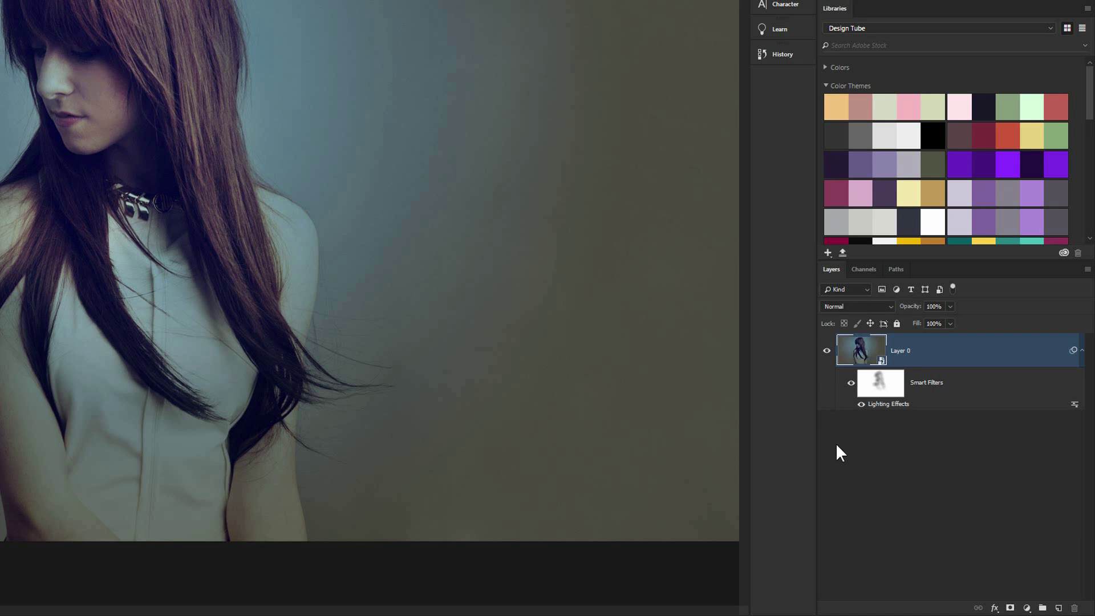
key("ctrl+z")
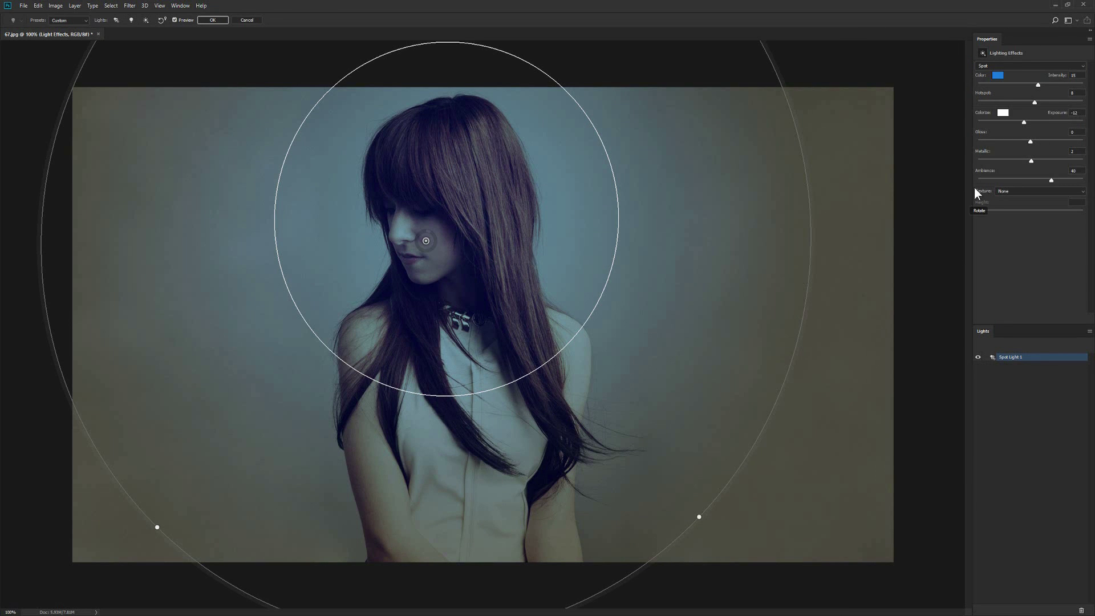
Change the Lighting Effects spotlight colour from blue to cyan (hue about 182) and apply it.
left_click(997, 75)
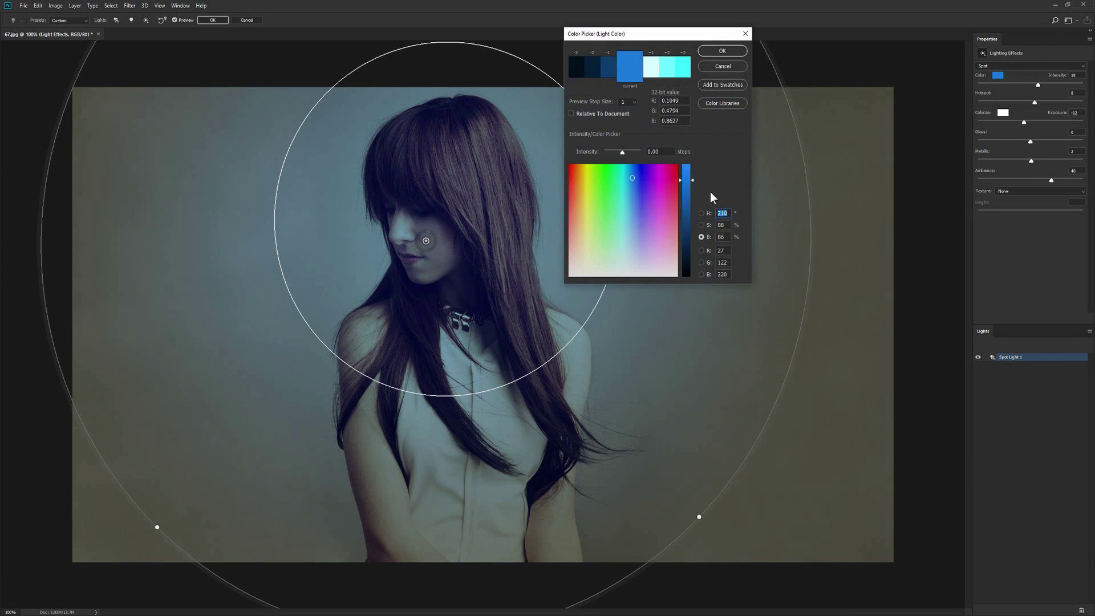
left_click(626, 174)
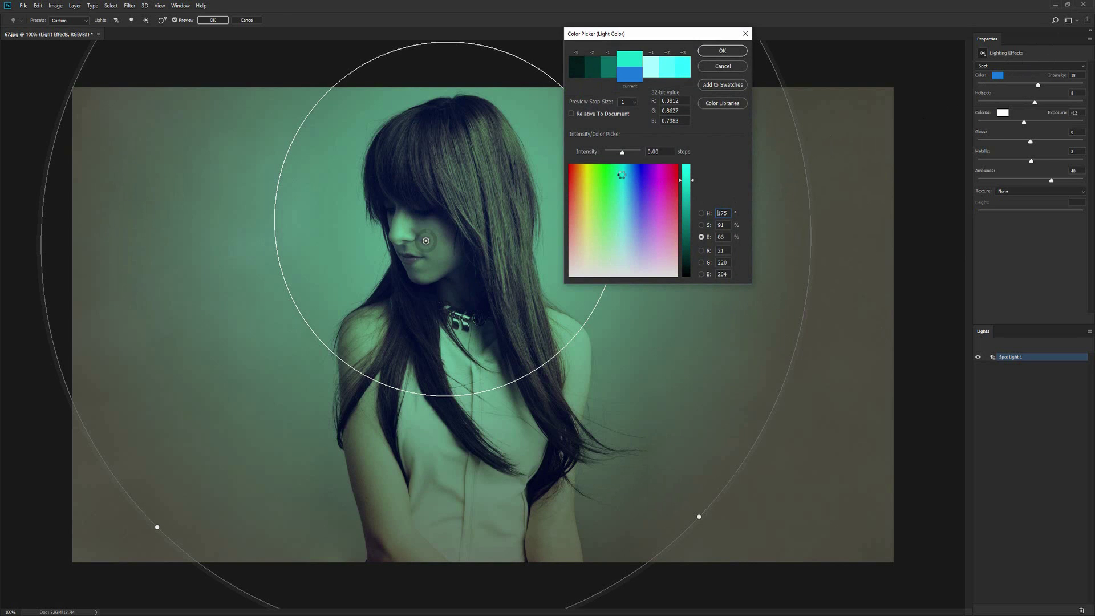
left_click(618, 191)
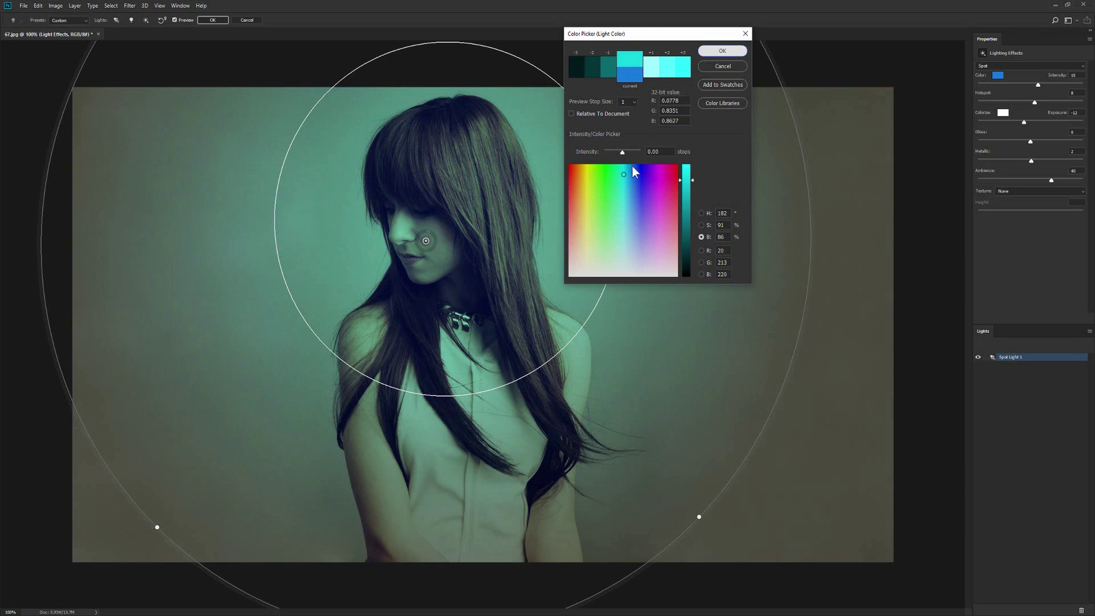
left_click(722, 51)
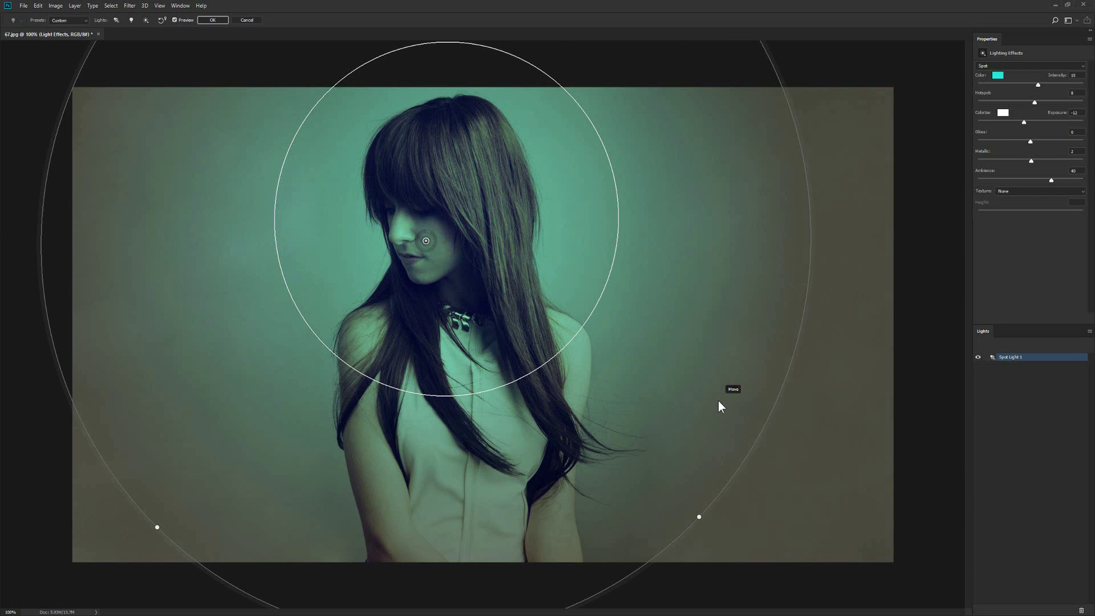
key("Return")
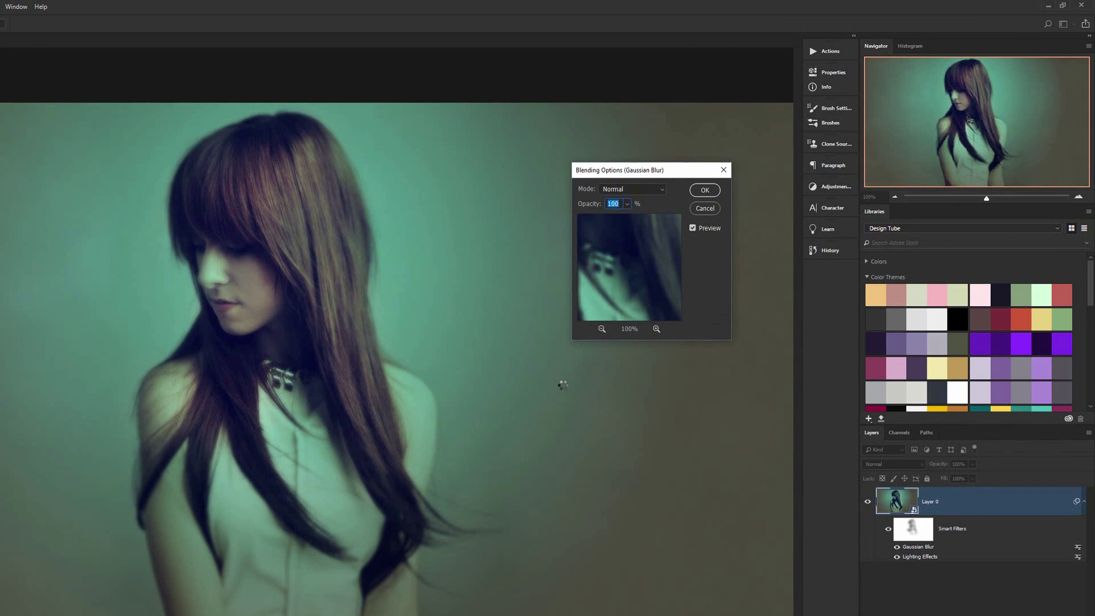
Set the Gaussian Blur smart filter's blending to Overlay mode at 47% opacity.
left_click(631, 188)
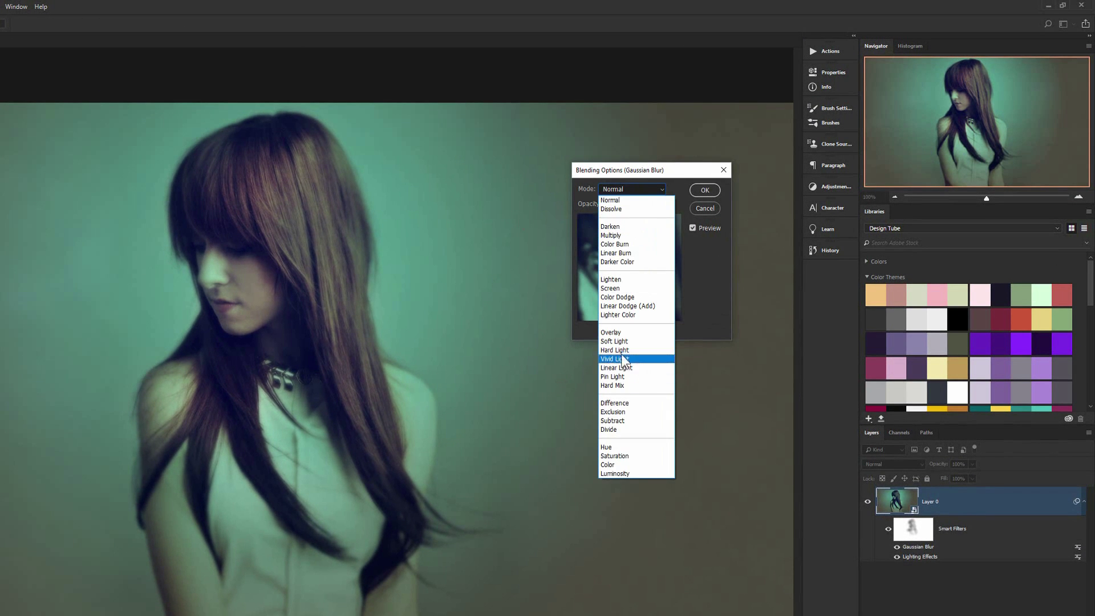
left_click(619, 333)
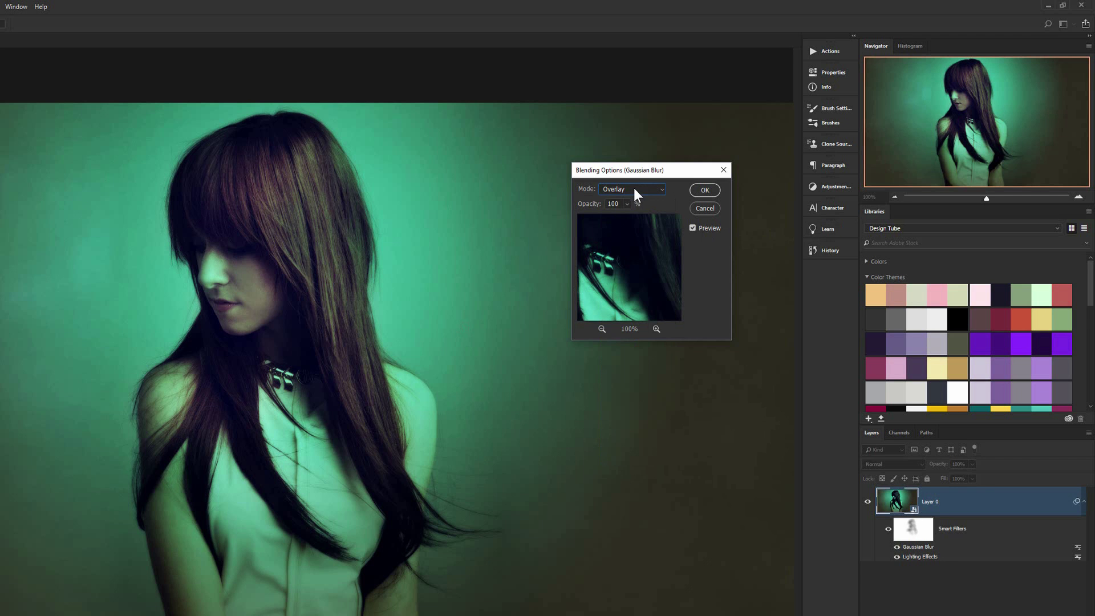
key("Down")
key("Down")
key("Down")
key("Up")
key("Up")
key("Up")
left_click_drag(592, 206, 566, 206)
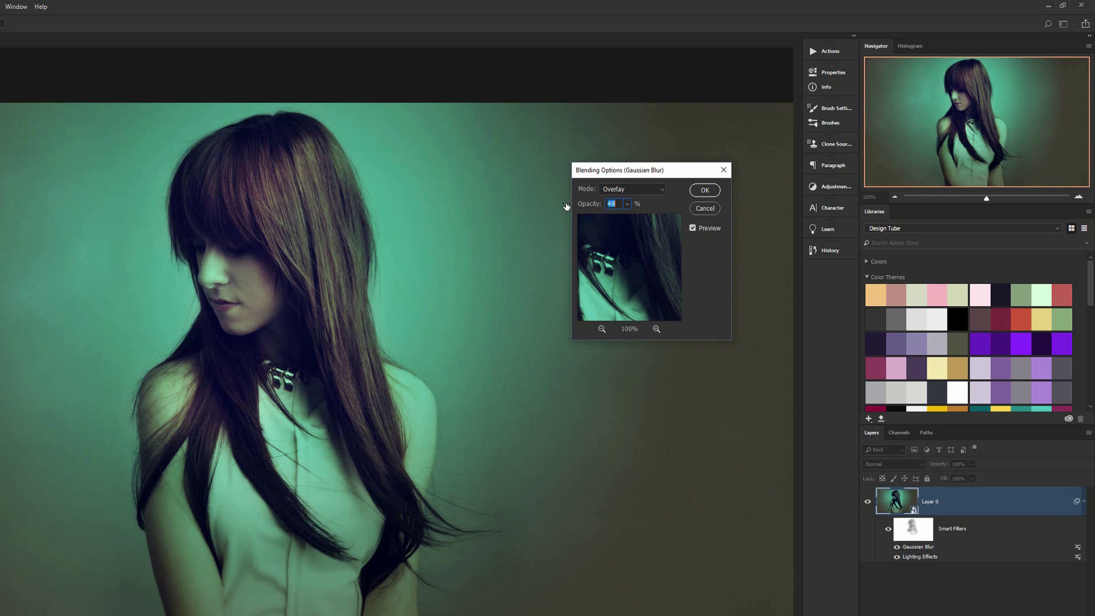
left_click_drag(566, 206, 564, 206)
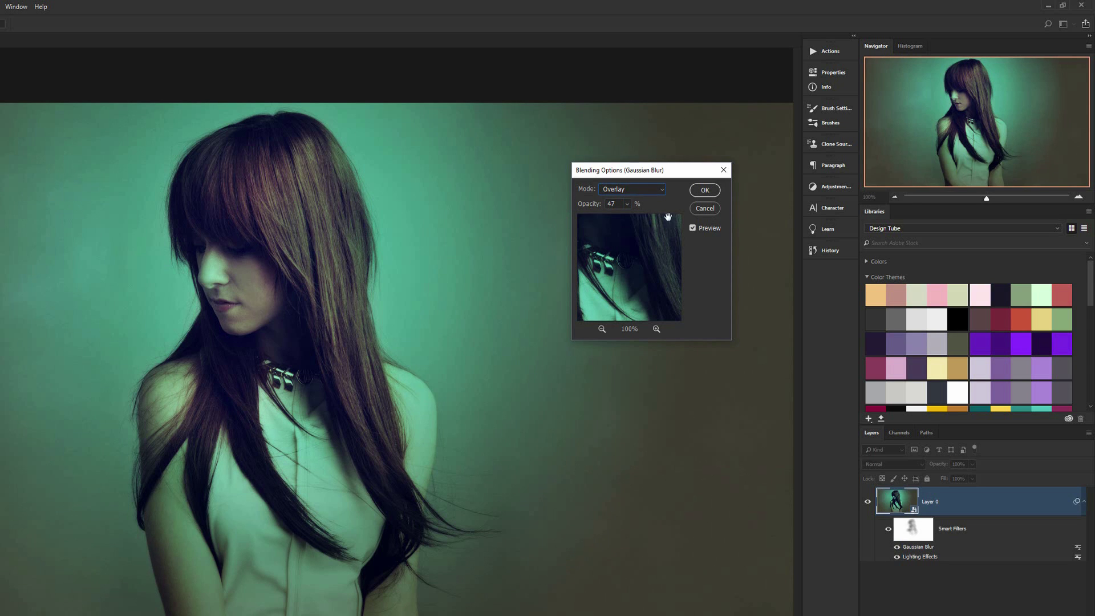
left_click(704, 191)
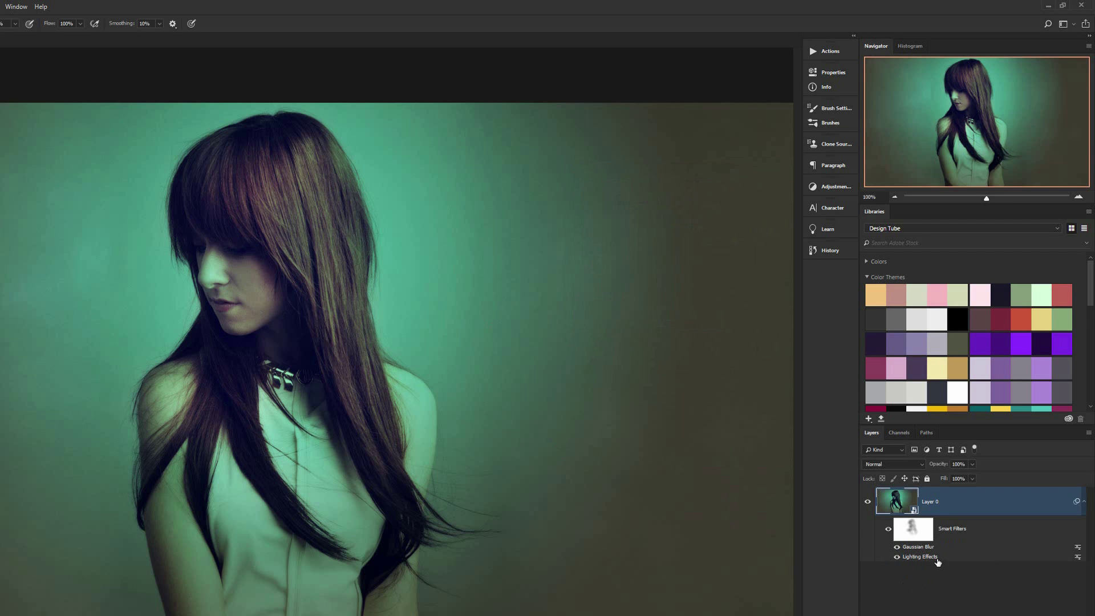
left_click(908, 465)
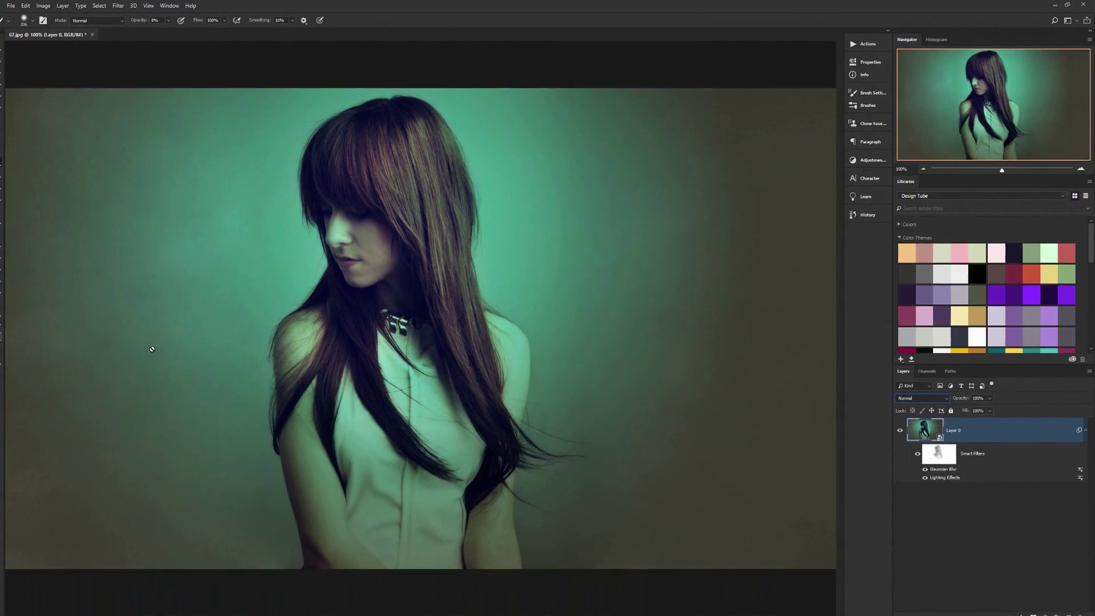
Open 76.jpg, the olive-dress window-light portrait, from the File menu.
left_click(28, 5)
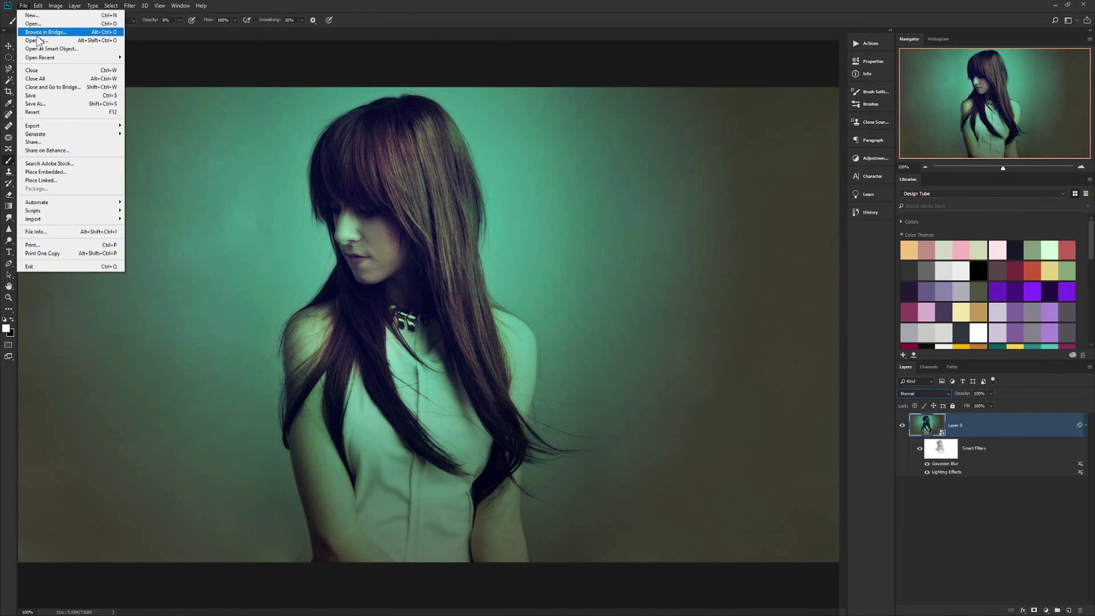
left_click(33, 24)
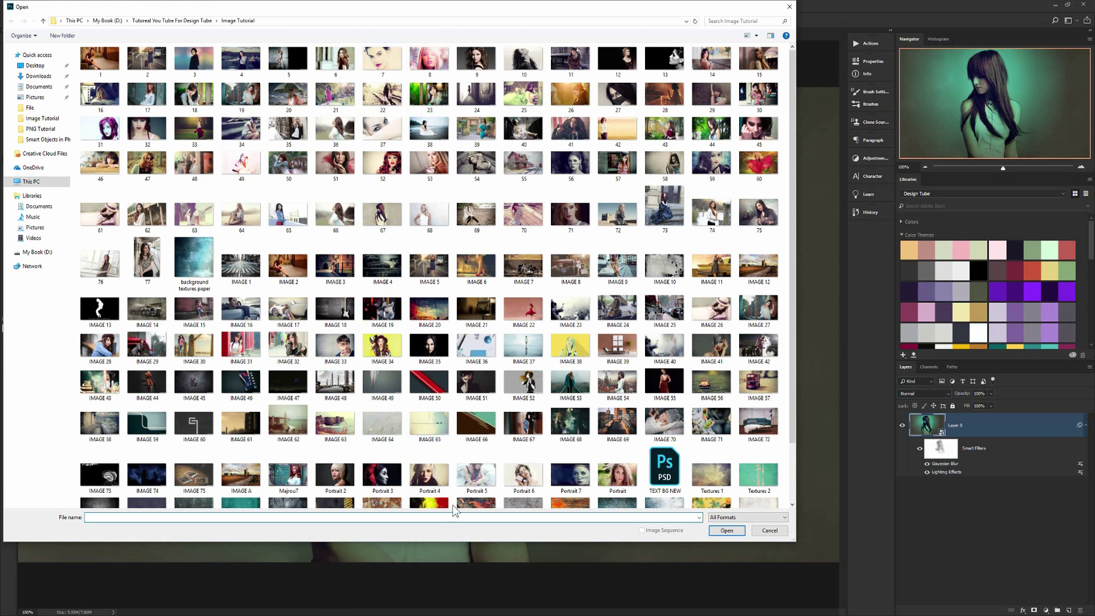
double_click(100, 261)
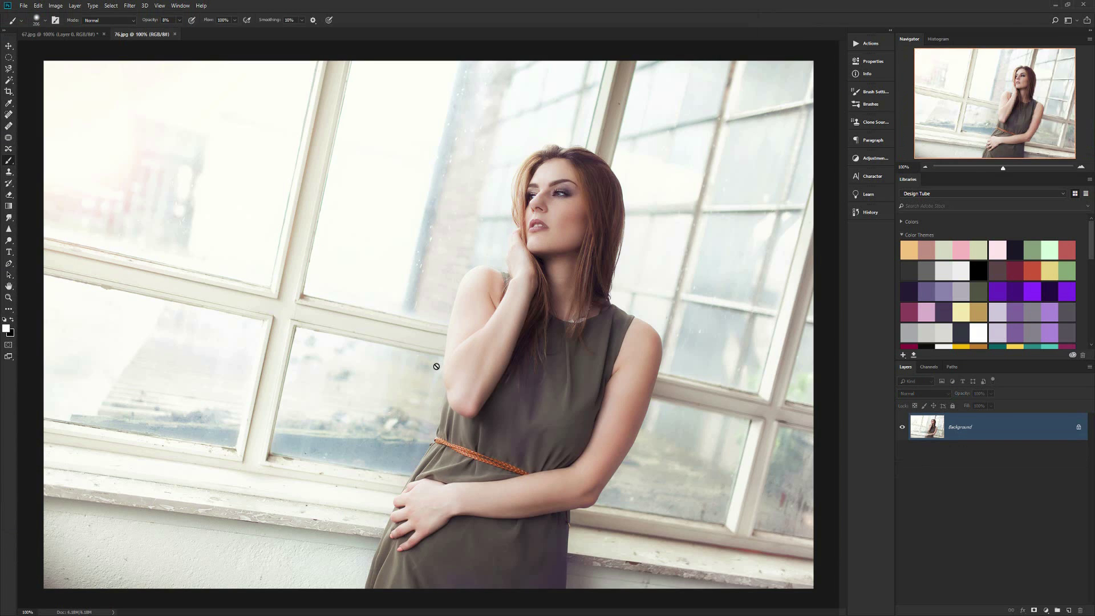
Paste the window photo into the 67.jpg teal portrait document and convert Layer 1 to a smart object.
left_click(9, 47)
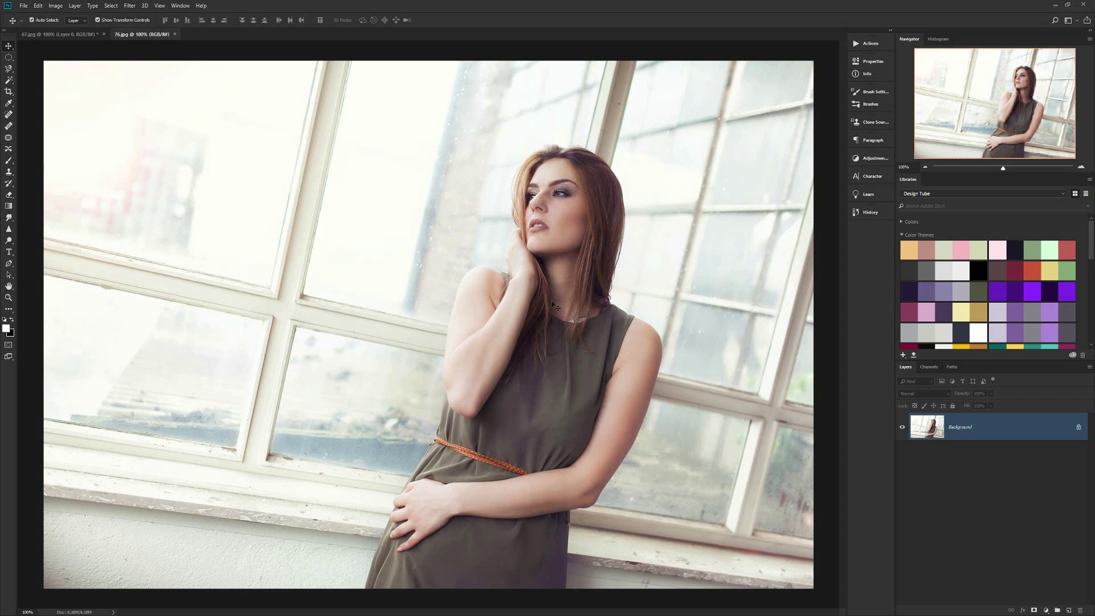
left_click(74, 36)
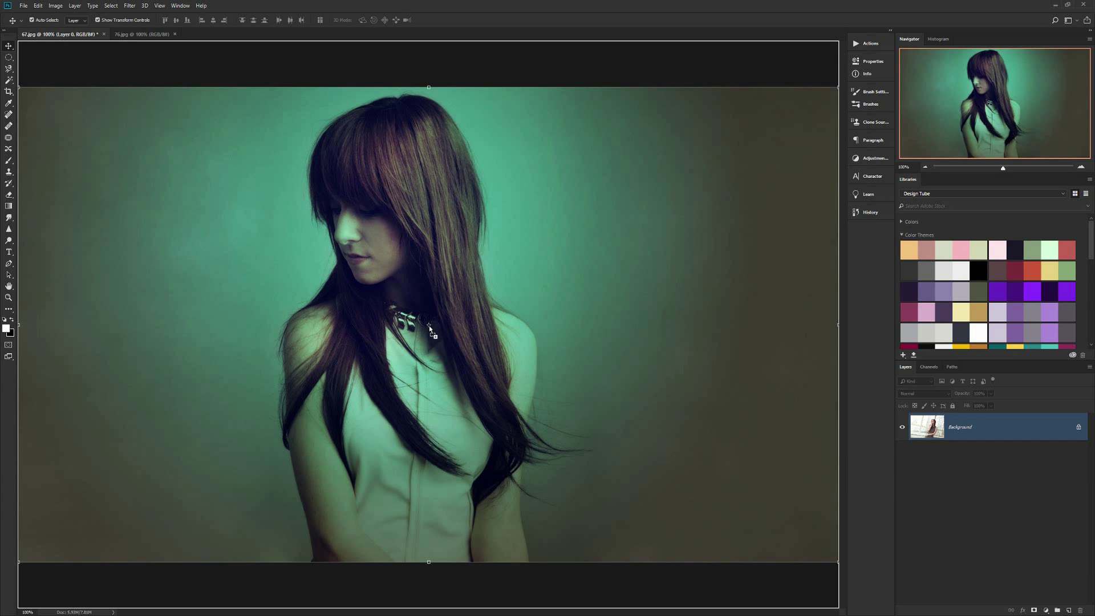
key("ctrl+v")
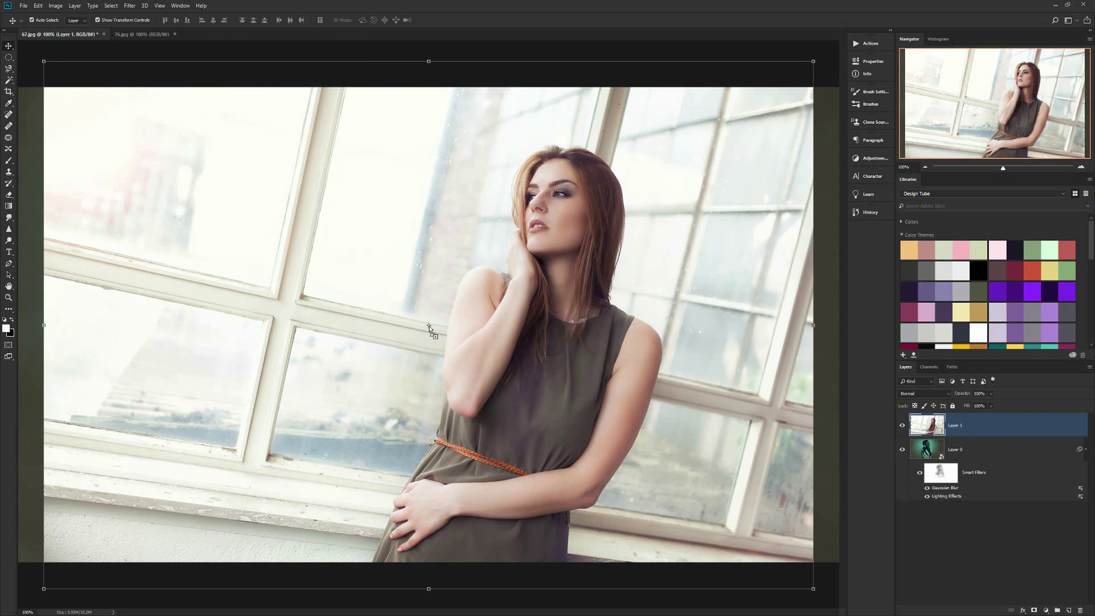
scroll(429, 329, "down", 1)
scroll(430, 328, "down", 2)
scroll(432, 326, "down", 2)
scroll(436, 323, "down", 2)
scroll(437, 324, "down", 1)
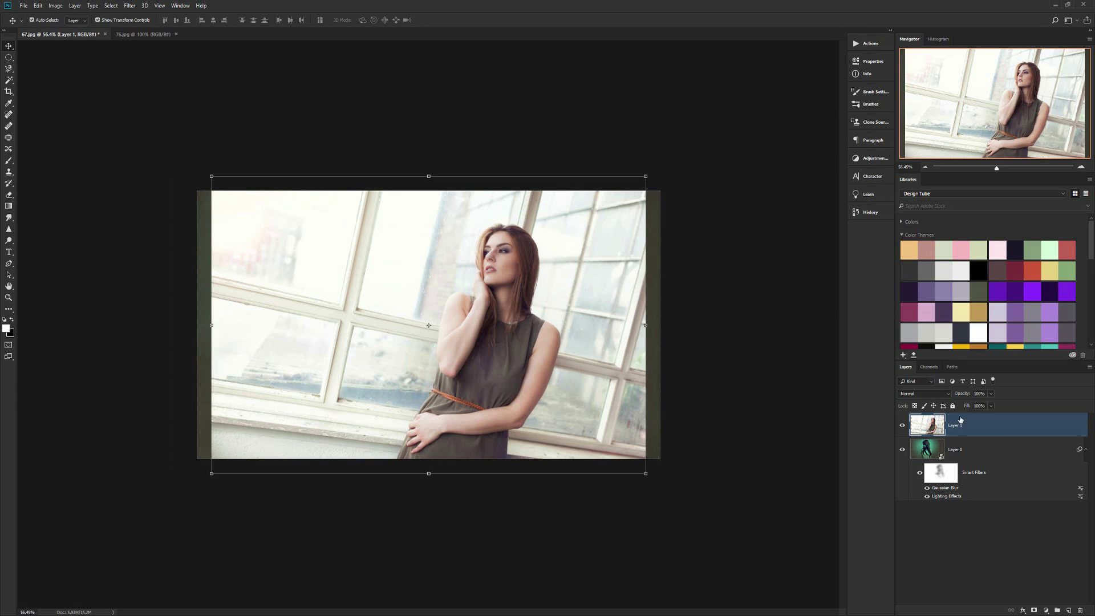
right_click(1006, 430)
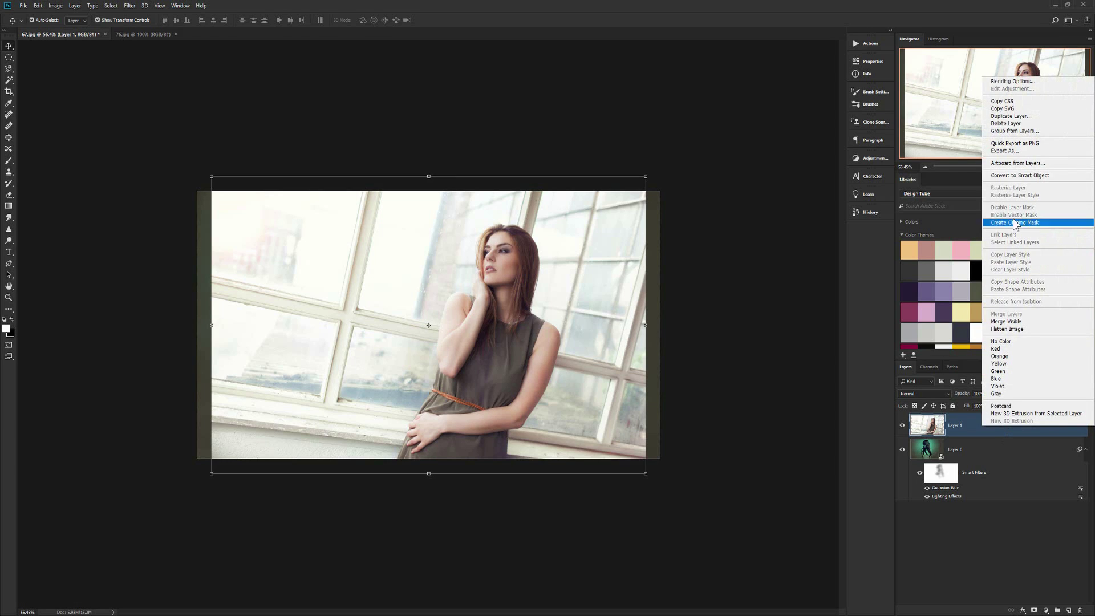
left_click(1019, 175)
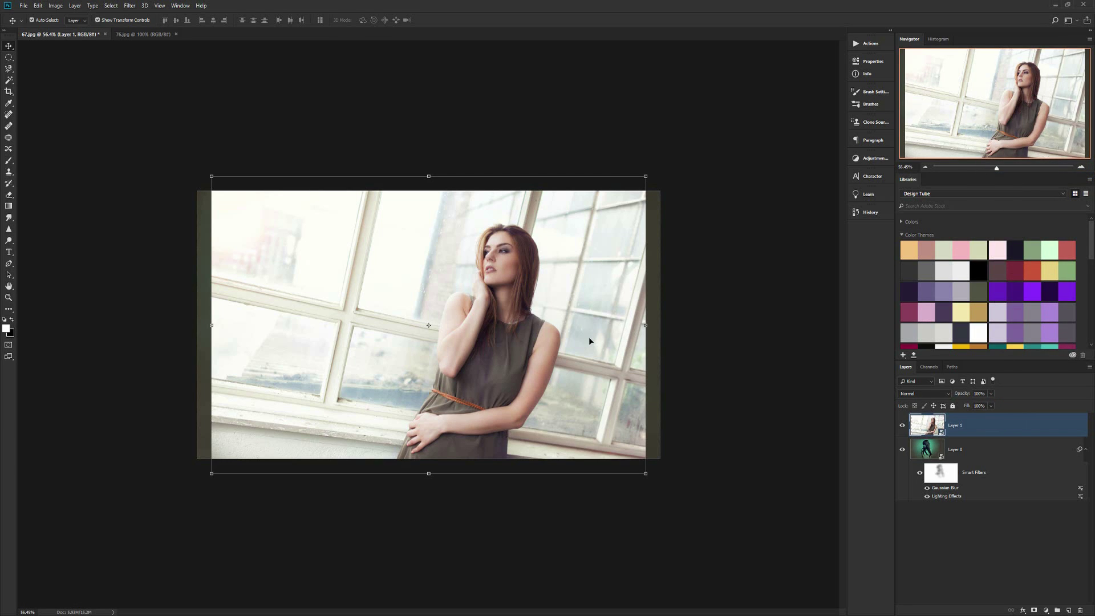
Scale the window photo to about 129%, nudge it left, and compare layers at 100% zoom.
left_click(646, 175)
left_click_drag(647, 175, 710, 132)
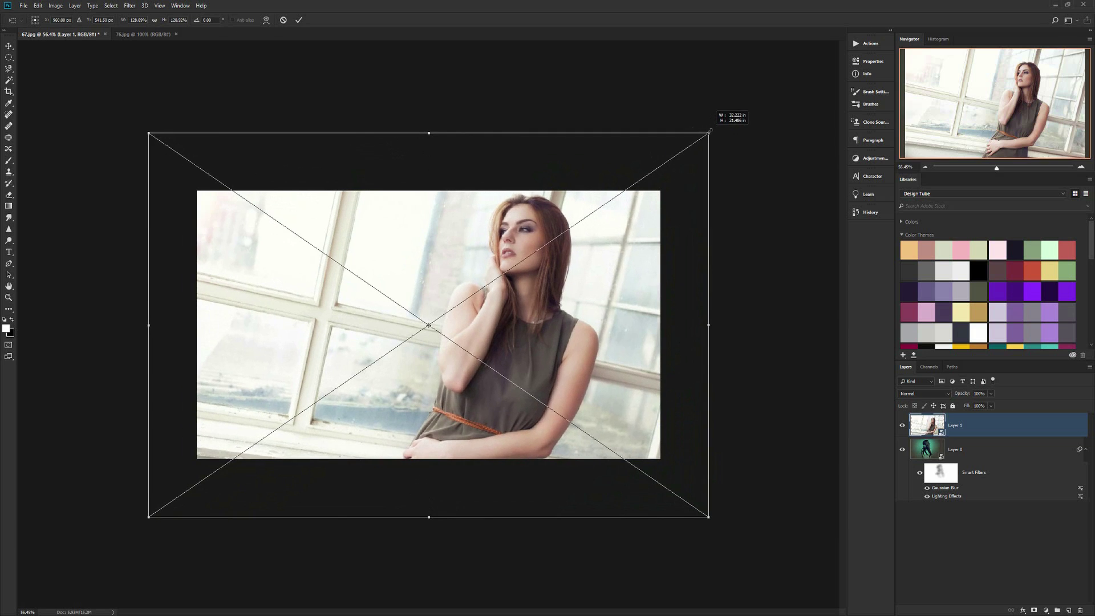
left_click_drag(553, 326, 531, 324)
key("Return")
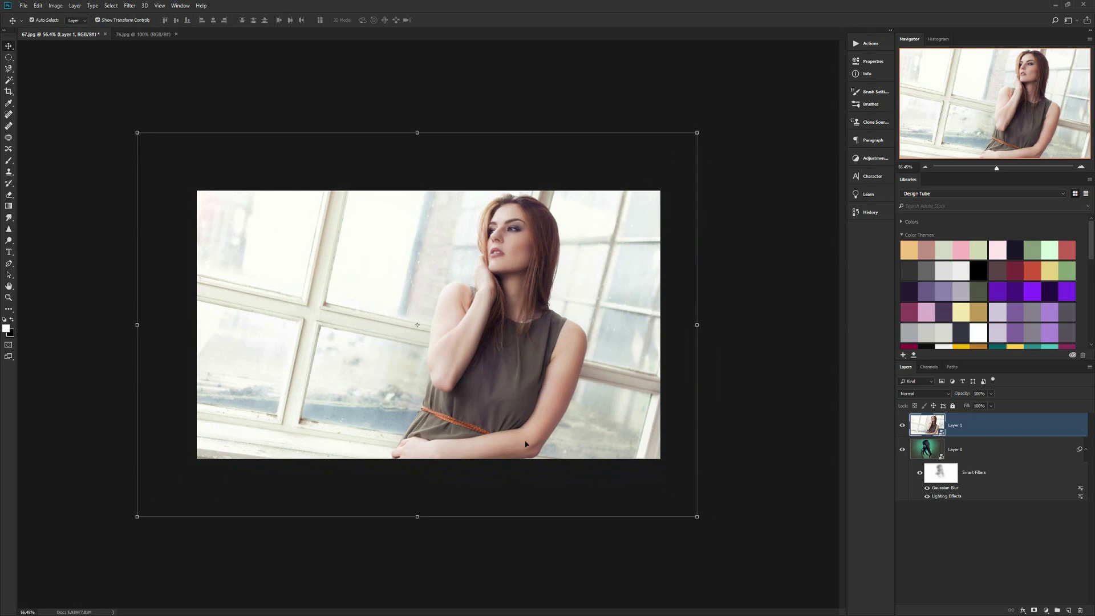
key("ctrl")
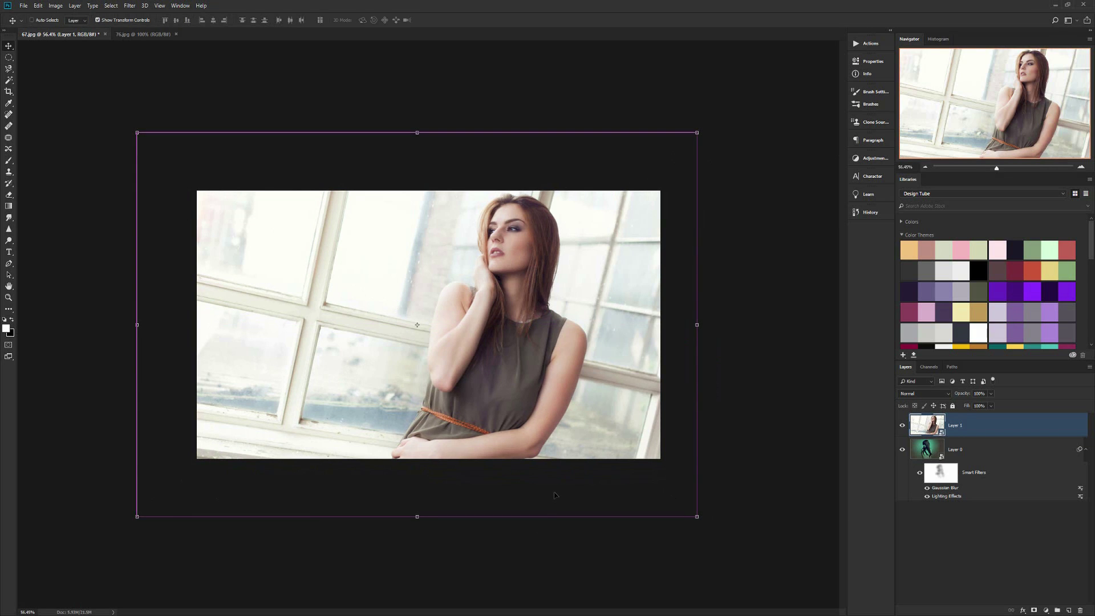
key("ctrl+1")
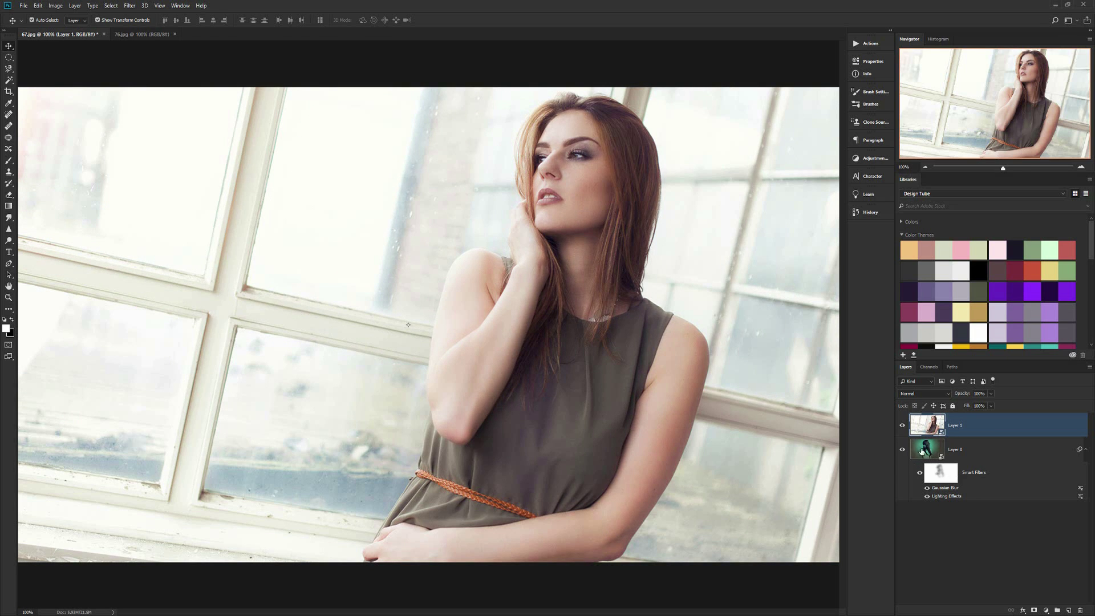
left_click(902, 425)
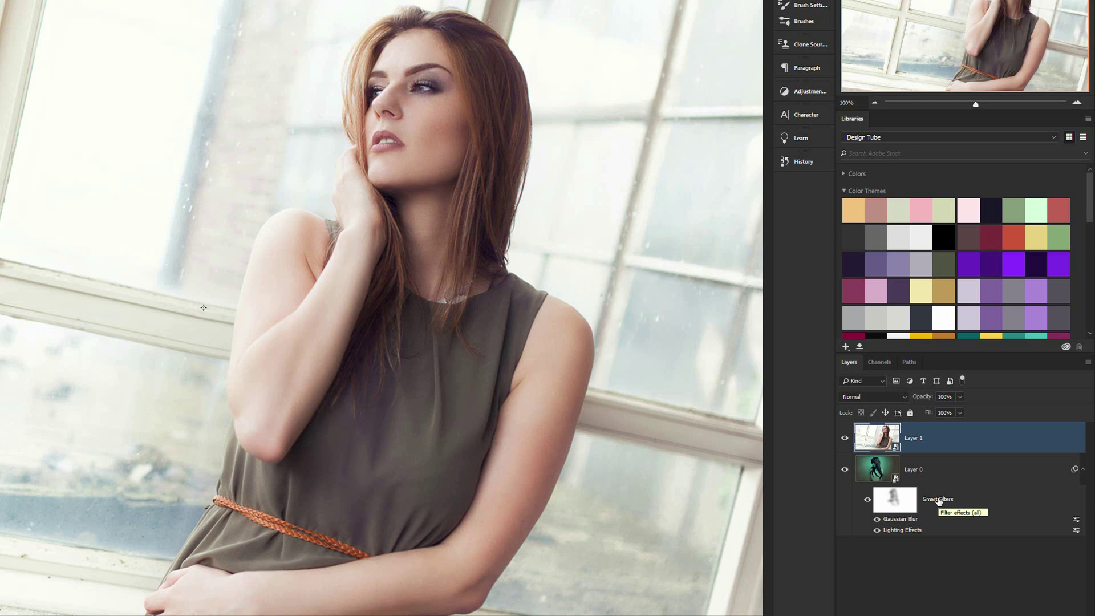
Alt-drag Layer 0's Gaussian Blur and Lighting Effects smart filters onto Layer 1 and expand them.
left_click(950, 504)
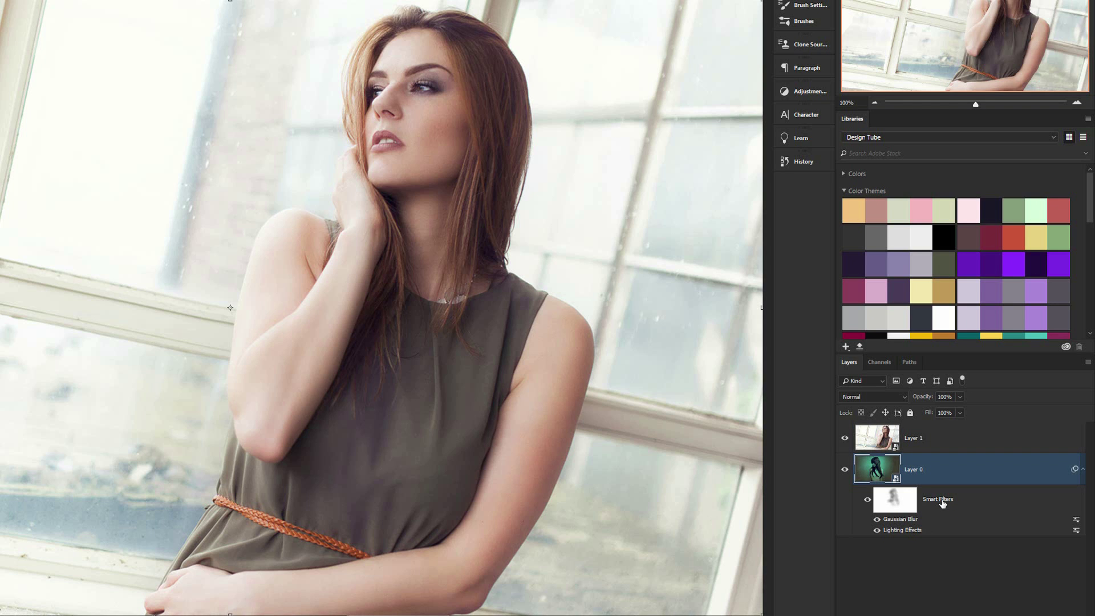
left_click_drag(942, 503, 920, 440)
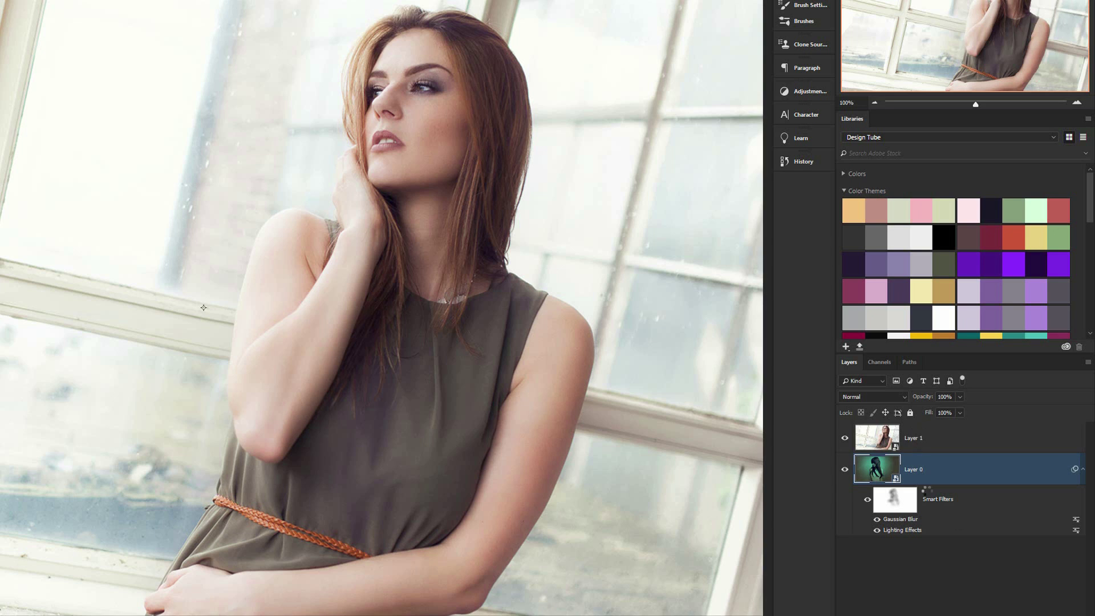
left_click_drag(920, 441, 909, 443)
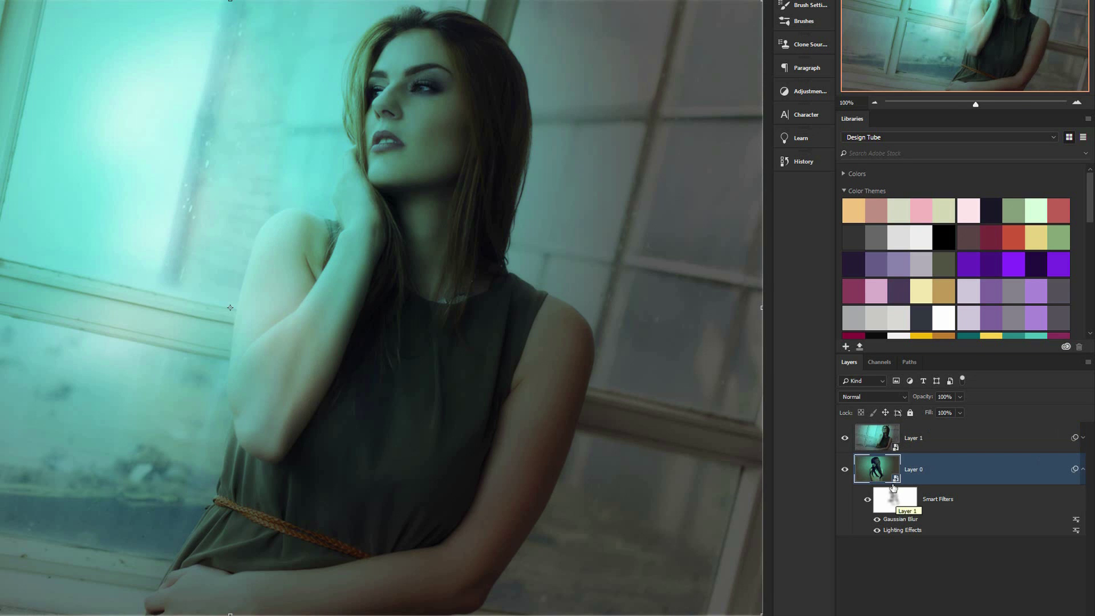
left_click(872, 443)
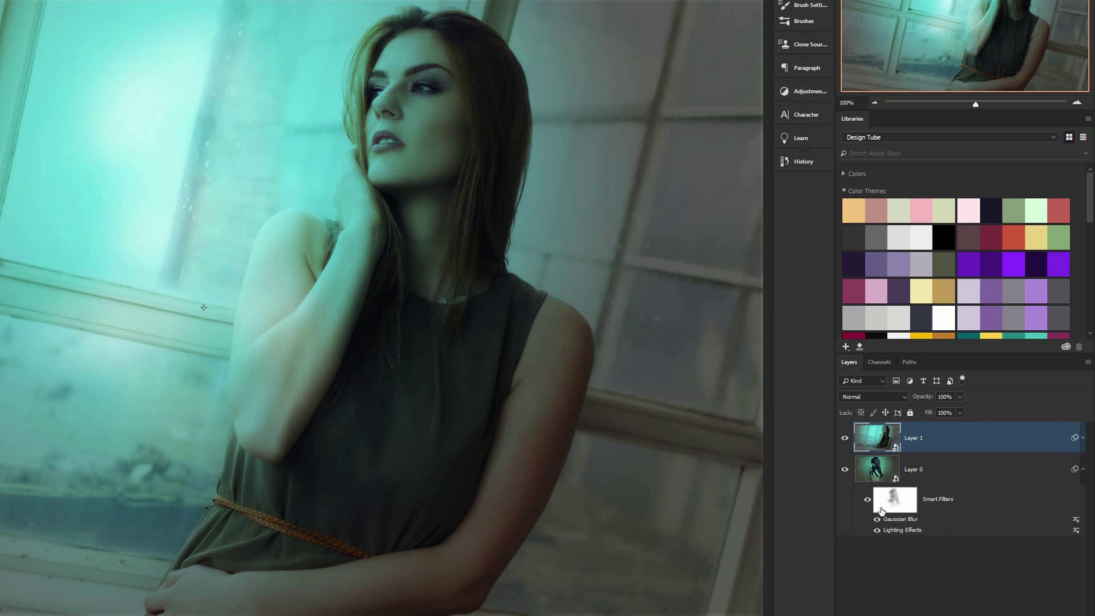
left_click(1082, 439)
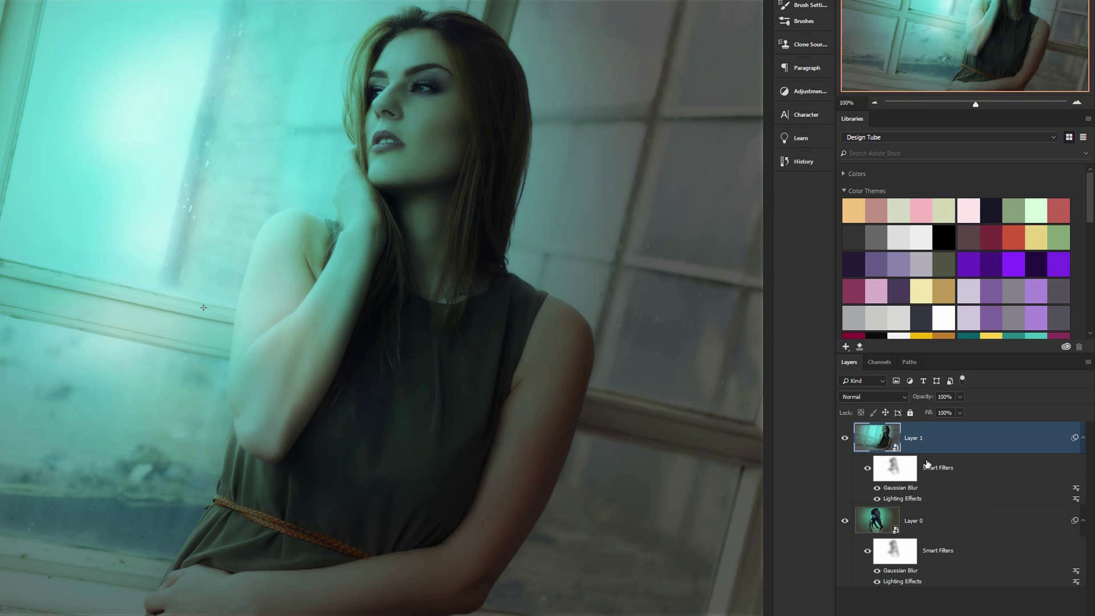
left_click(894, 471)
key("ctrl+t")
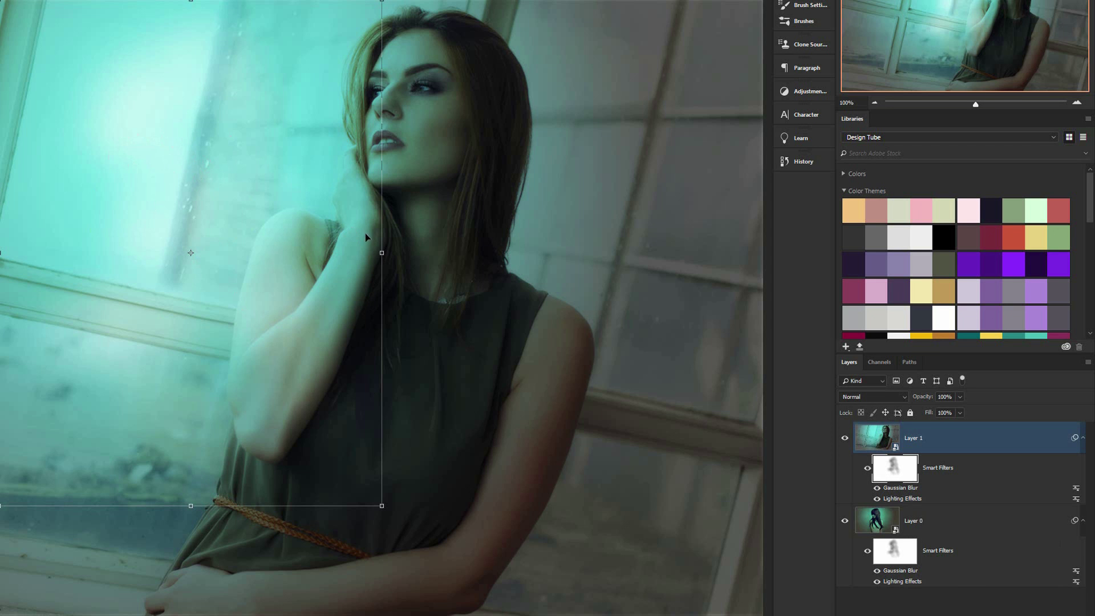
Shift Layer 1's filter mask right over the woman and commit the transform.
left_click_drag(182, 199, 376, 170)
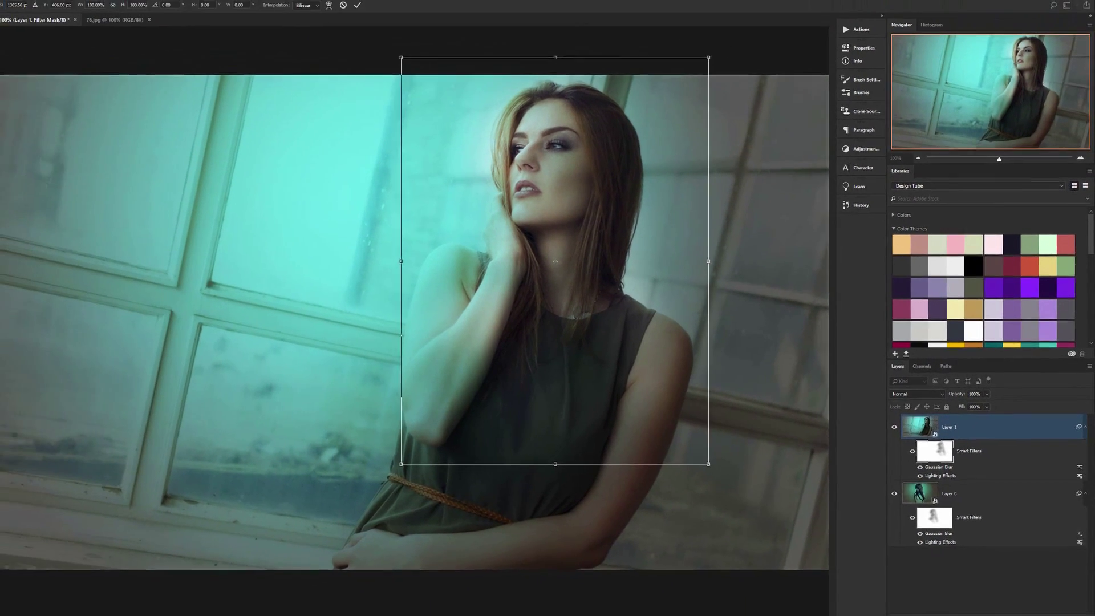
left_click(386, 20)
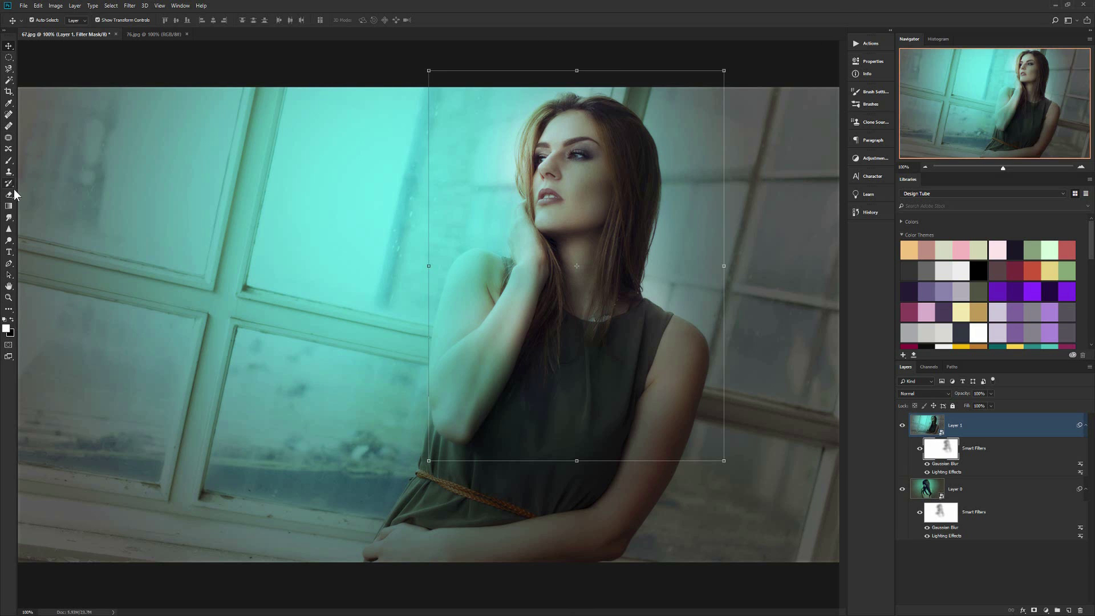
left_click(8, 160)
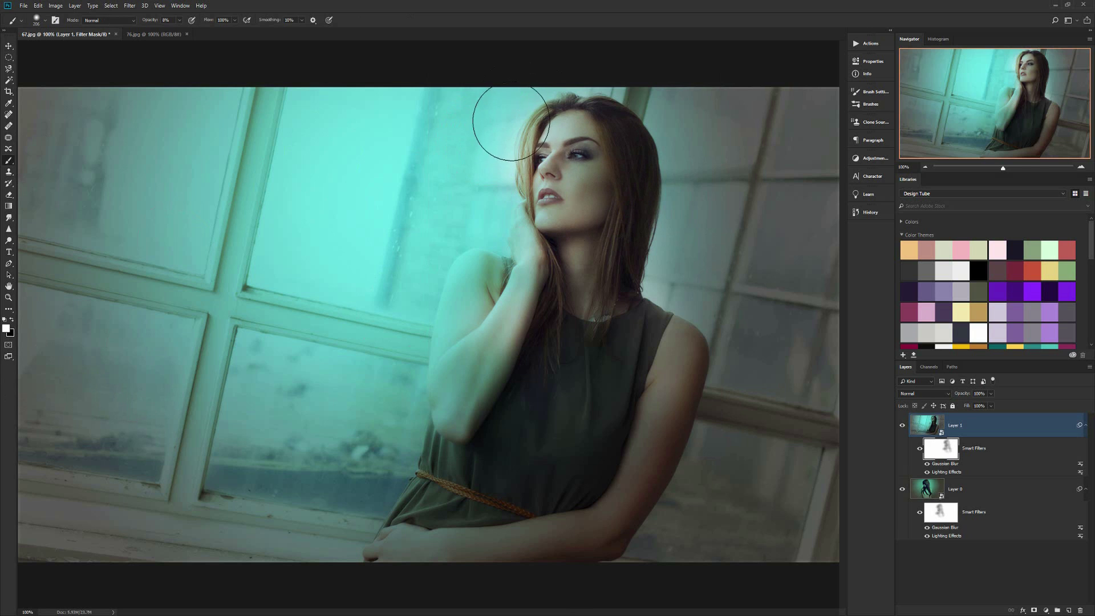
Paint white over the window beside the hair and black over the face, cheek and neck.
left_click_drag(499, 126, 486, 187)
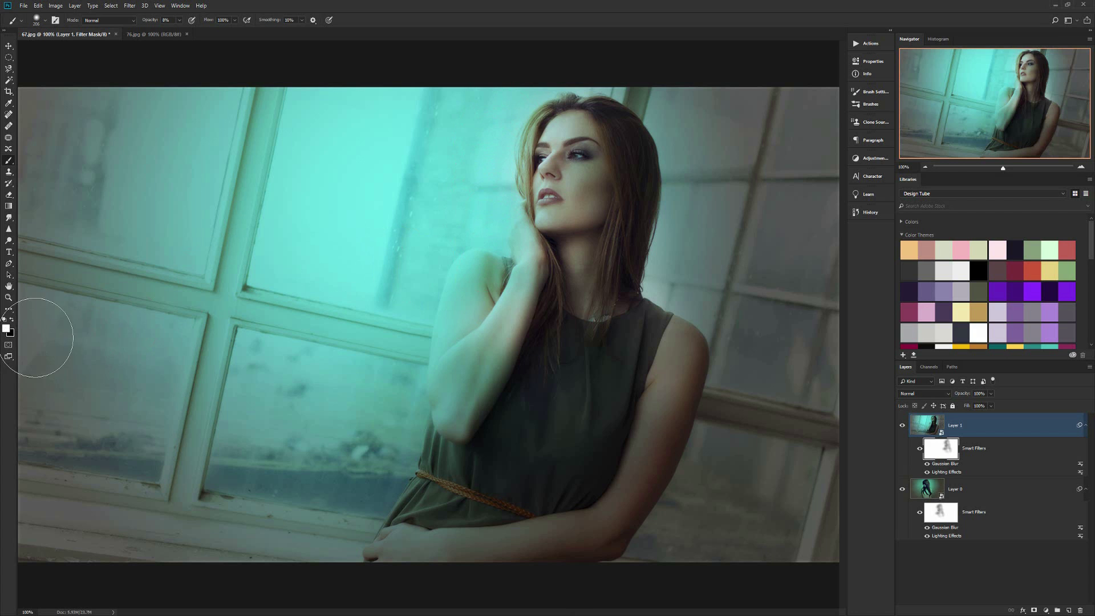
left_click(11, 319)
left_click_drag(580, 158, 606, 184)
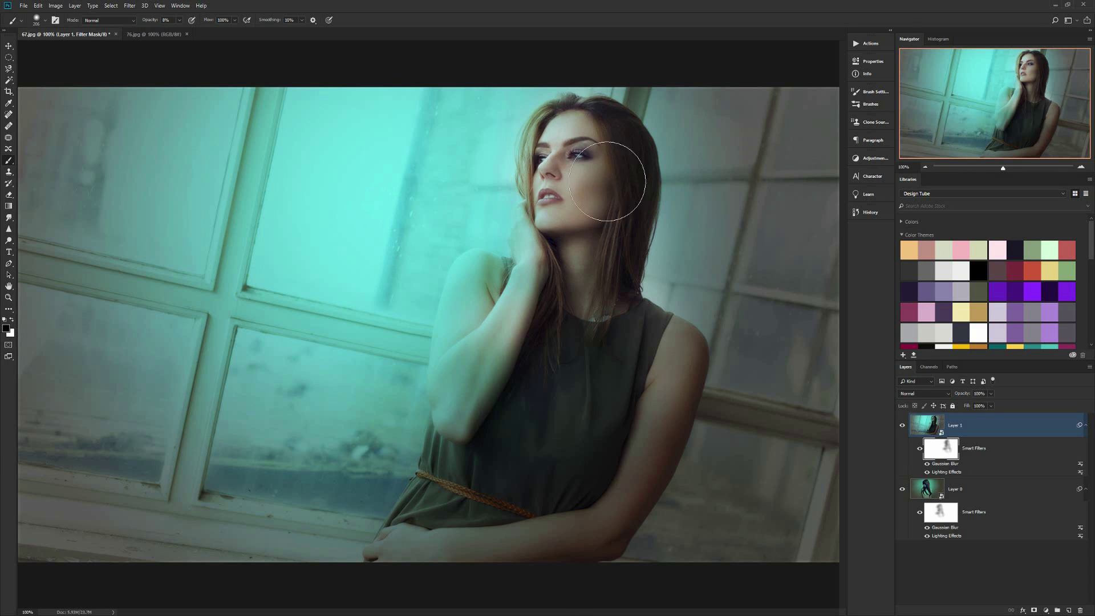
left_click_drag(606, 184, 587, 281)
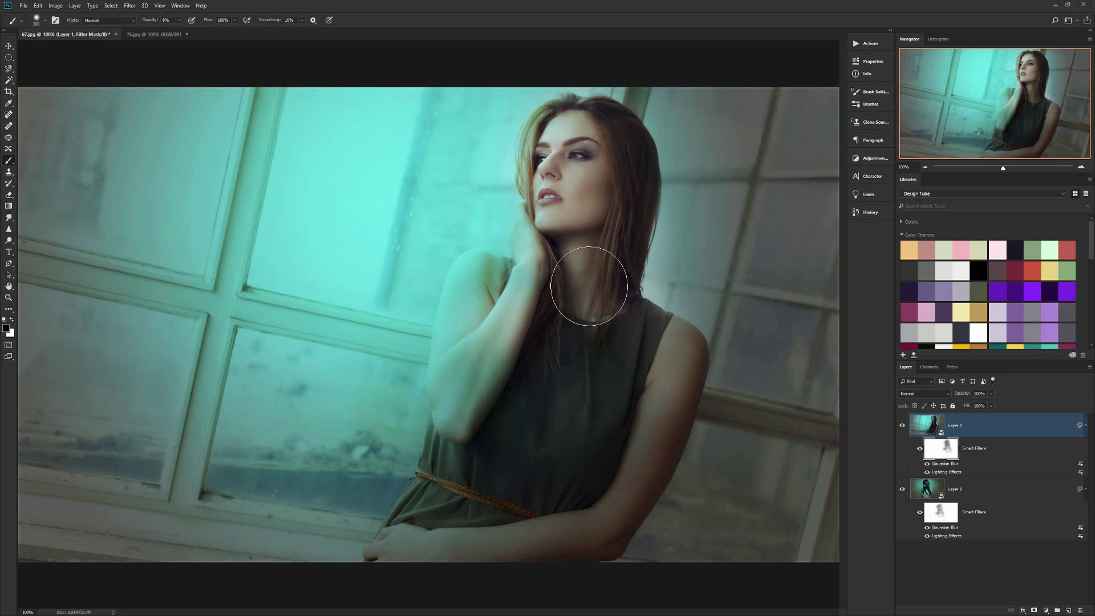
left_click(11, 319)
At 4% opacity, enlarge the brush to about 416 px, softly paint over the face, then target Layer 1's image.
left_click(180, 20)
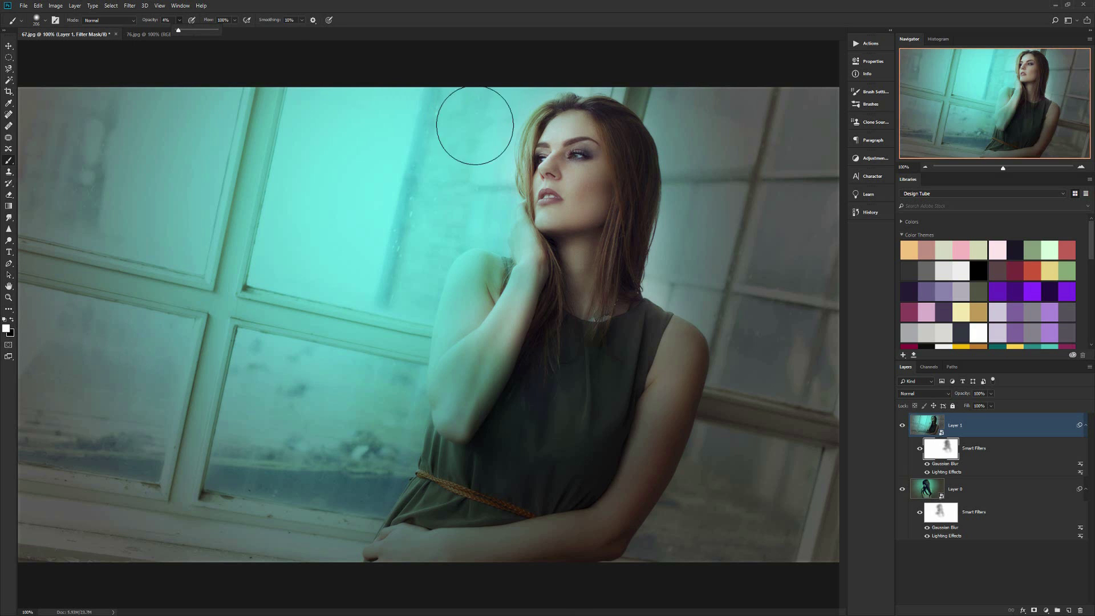
left_click(559, 157)
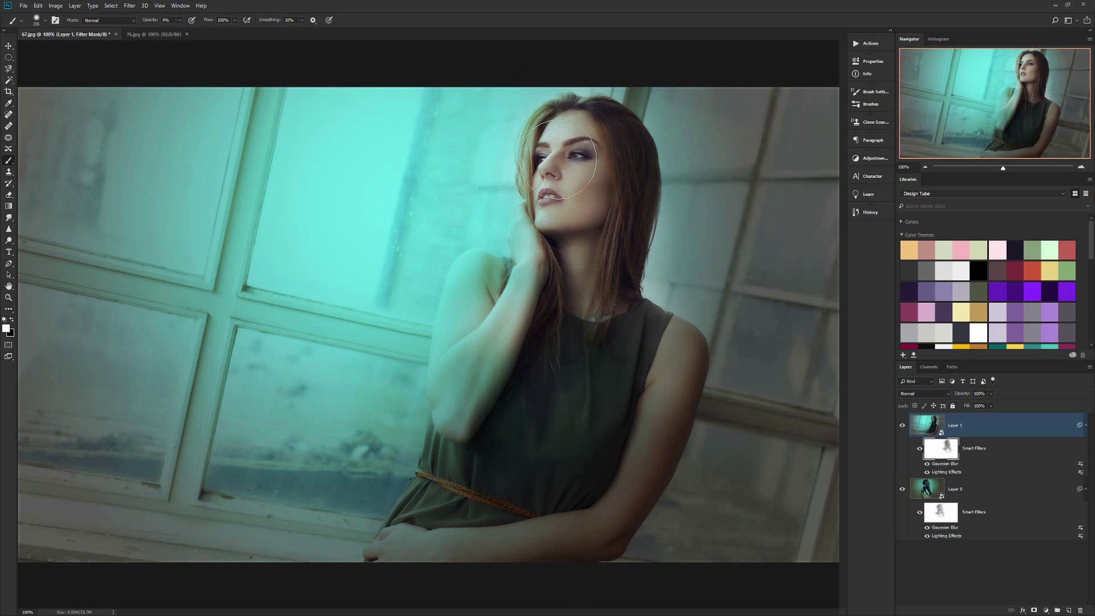
left_click_drag(558, 159, 599, 163)
left_click_drag(557, 140, 533, 191)
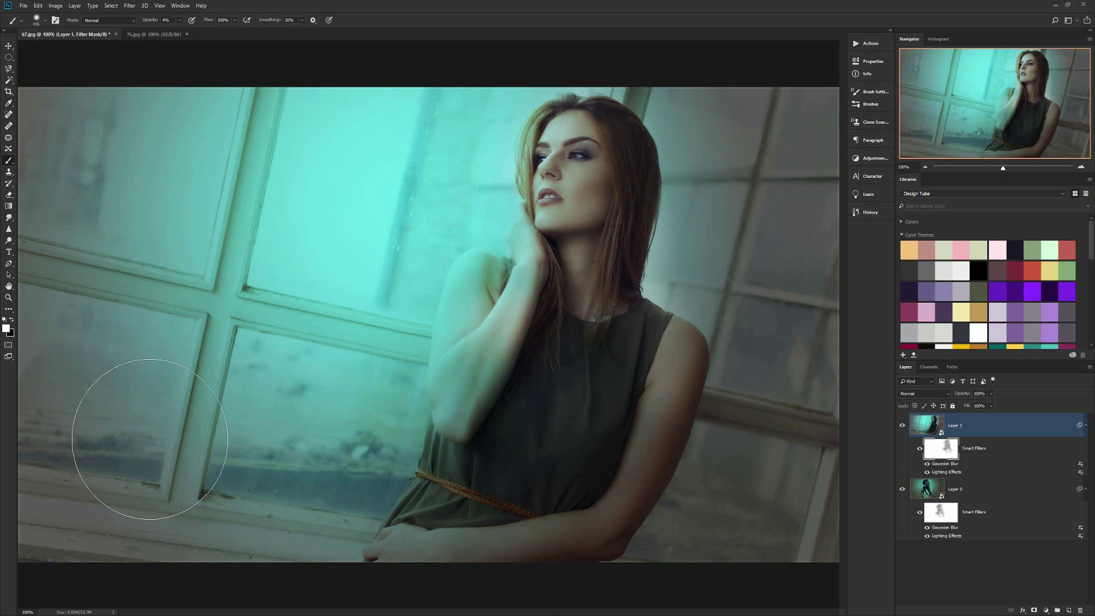
scroll(513, 413, "down", 1)
scroll(513, 415, "down", 1)
scroll(508, 416, "down", 1)
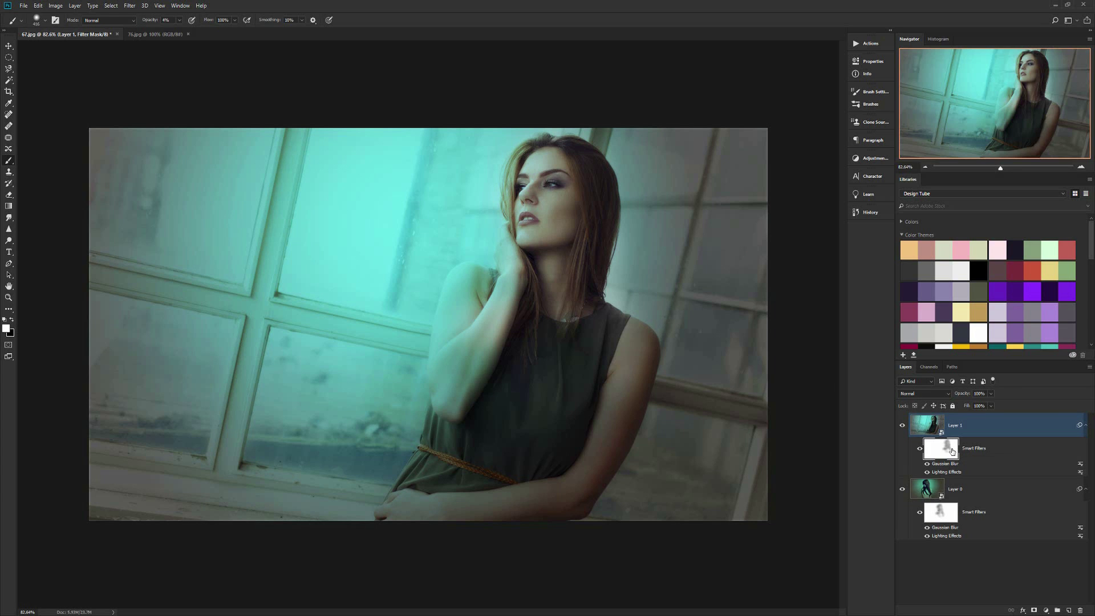
key("ctrl+2")
Clear Layer 1's smart filters and copy only Lighting Effects from Layer 0 onto it, targeting its new filter mask.
right_click(984, 451)
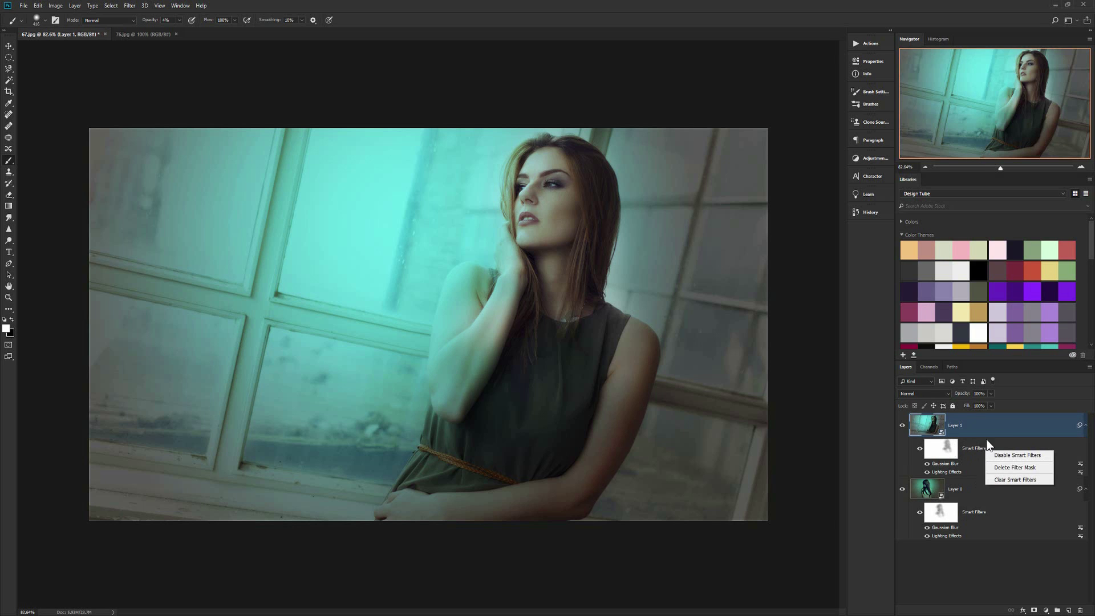
left_click(1009, 481)
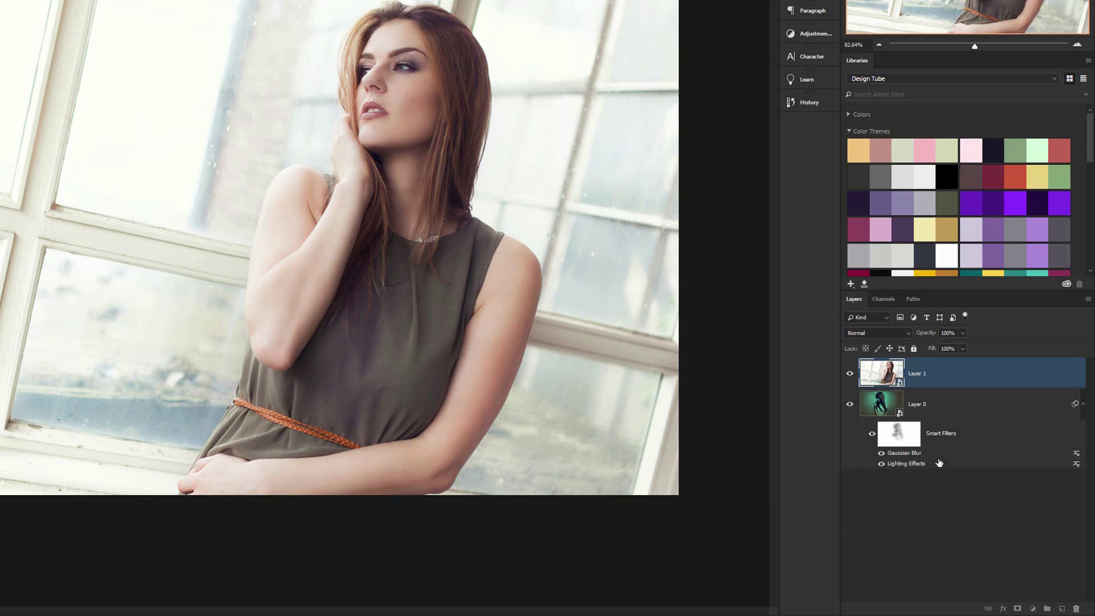
left_click_drag(950, 434, 910, 381)
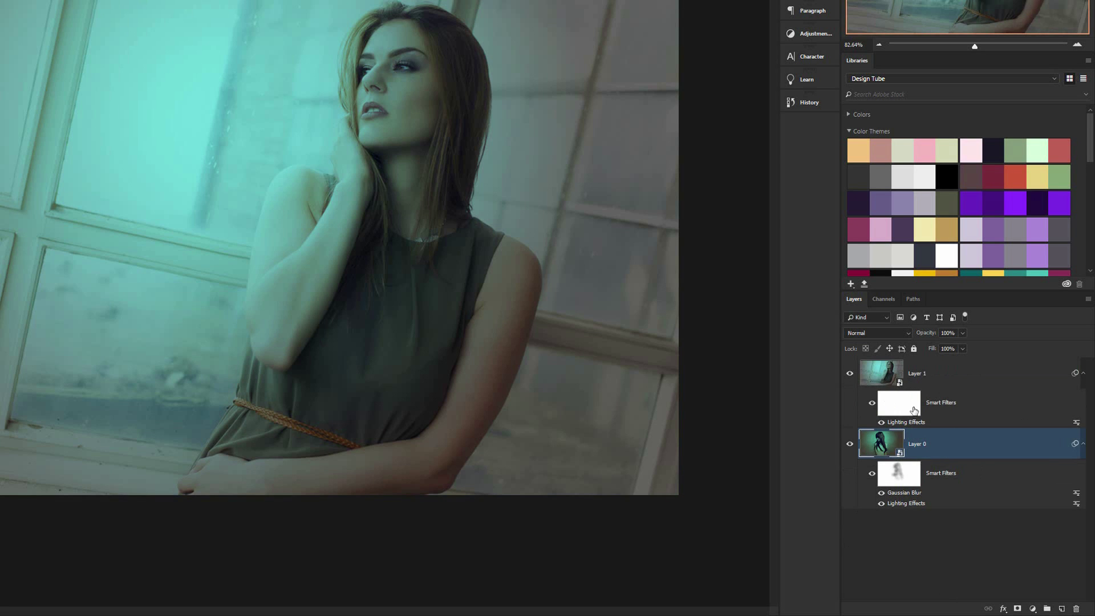
left_click(884, 414)
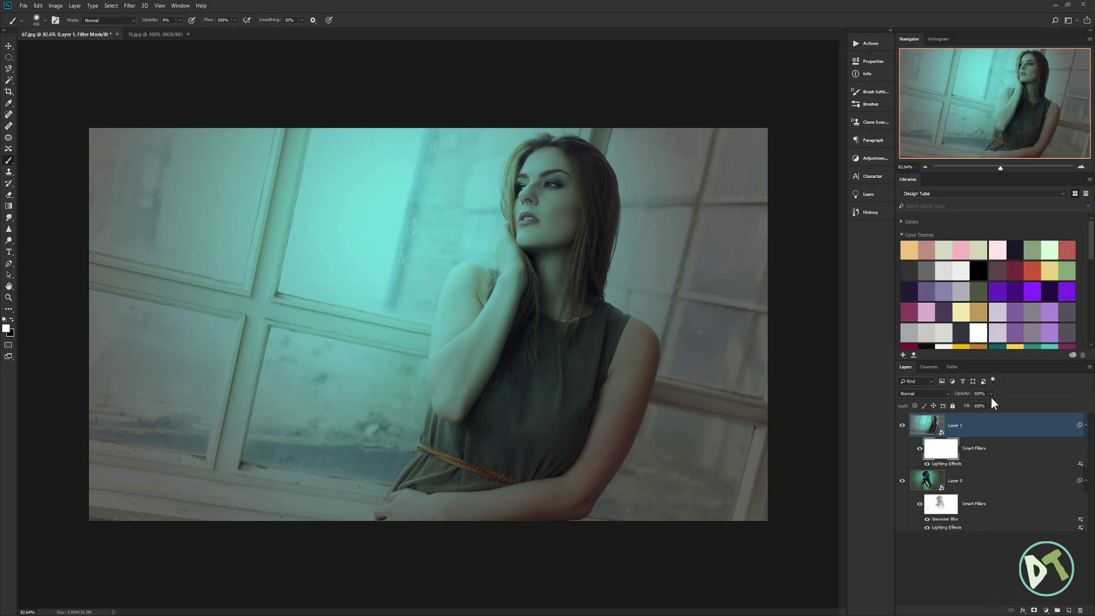
Collapse the Smart Filters lists of Layer 0 and Layer 1, leaving Layer 1's image targeted.
left_click(926, 425)
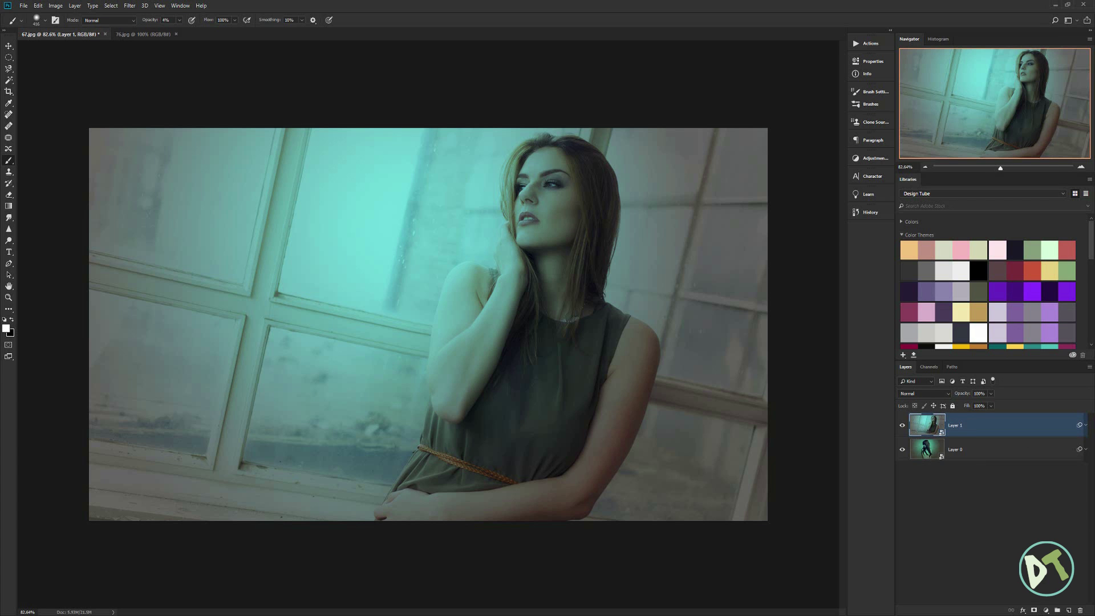